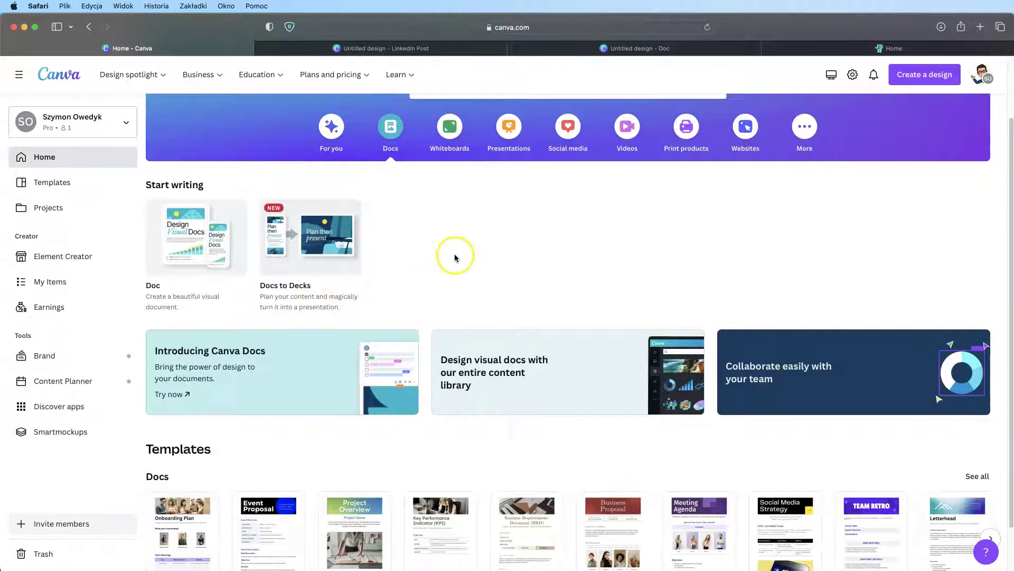
# Step: In the untitled doc, generate text with Magic Write using the prompt "Napisz 5 pomysłów na tytuł filmu o tematyce "Canva 2023"."
pyautogui.click(411, 49)
pyautogui.click(575, 48)
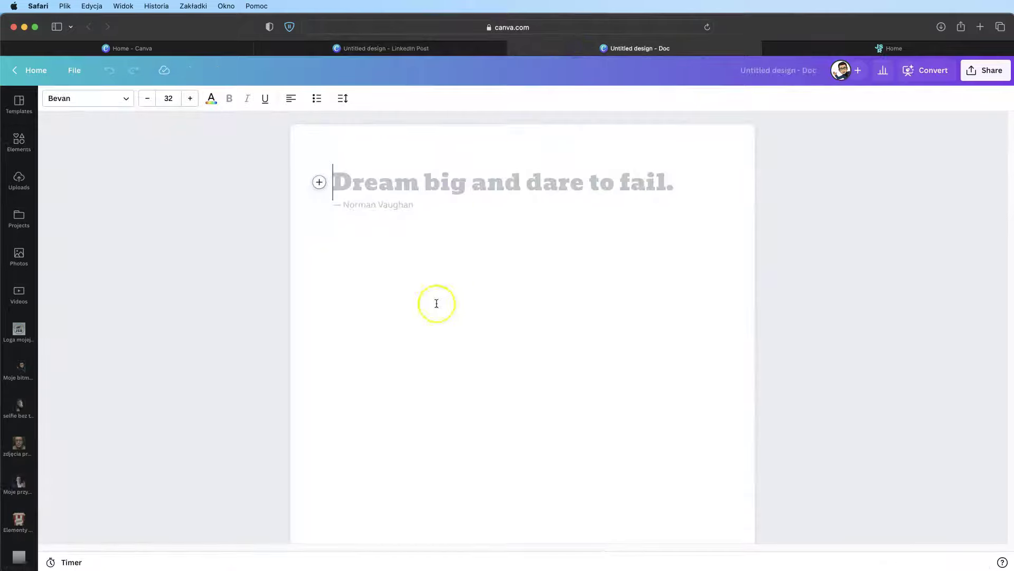
pyautogui.click(361, 213)
pyautogui.press('Return')
pyautogui.write('/')
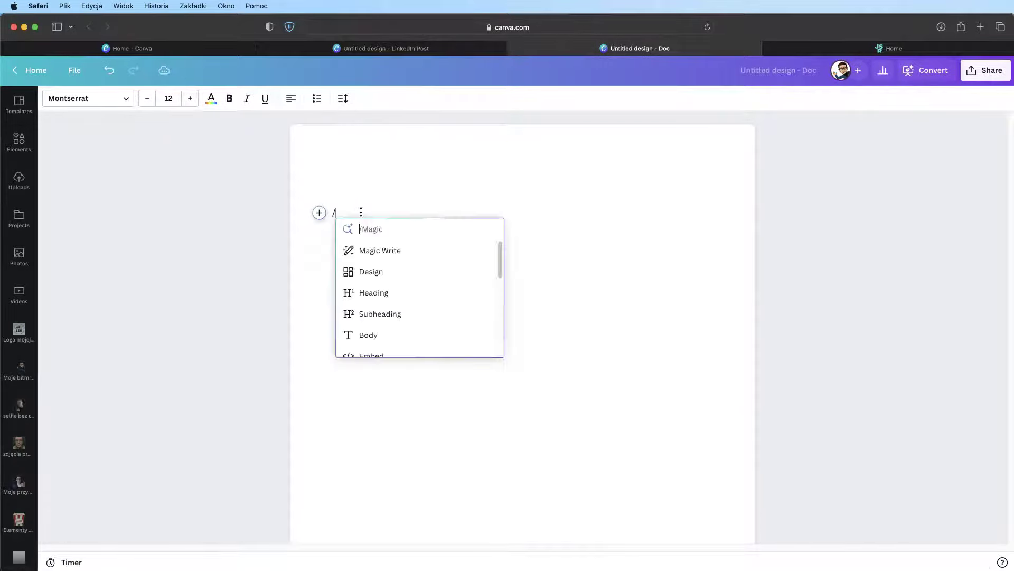
pyautogui.click(367, 250)
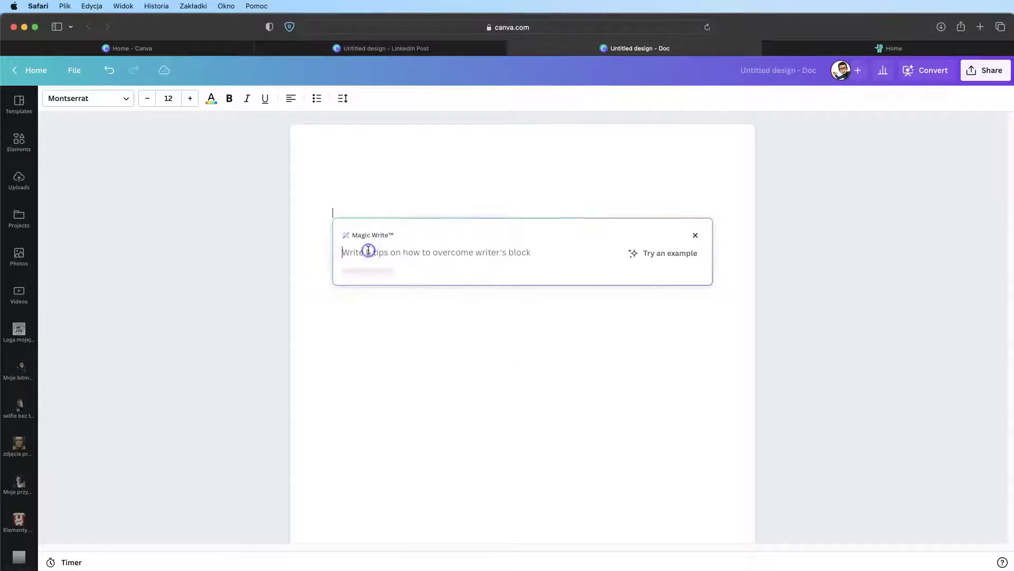
pyautogui.write('N')
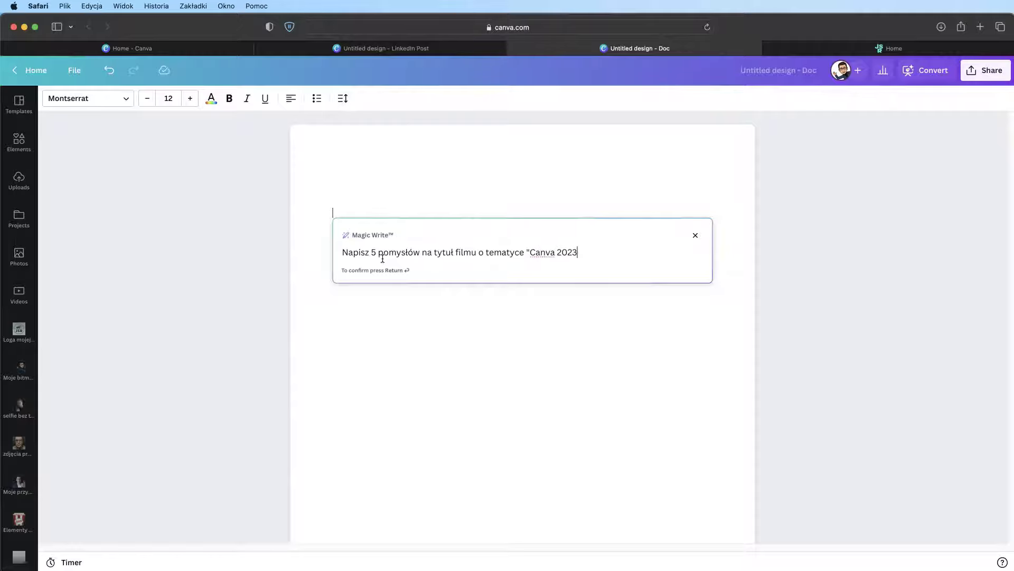
pyautogui.press('Return')
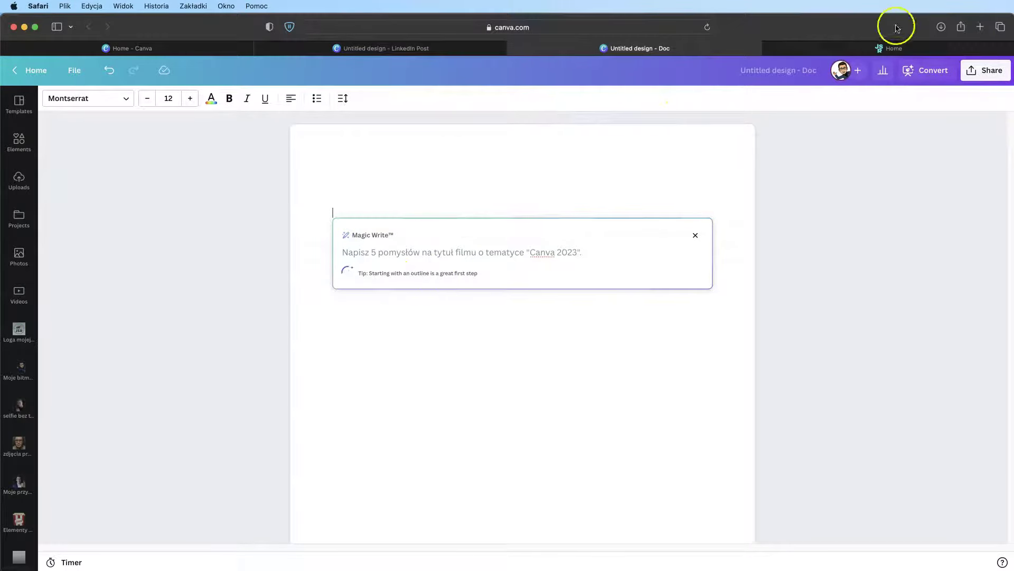
# Step: Examine the video layer in the LinkedIn Post design and the home page's doc creation options, and return to the doc
pyautogui.click(381, 51)
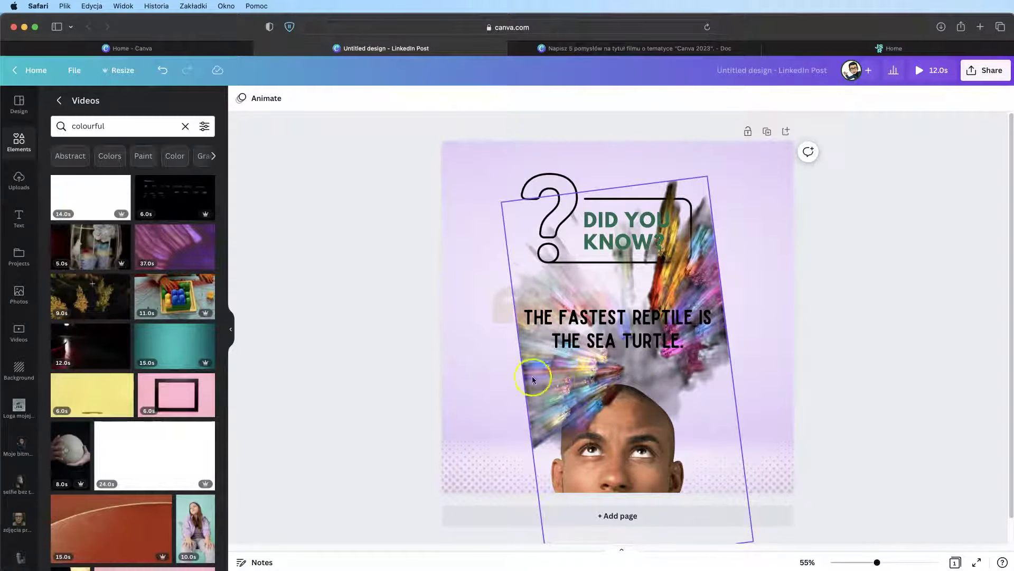
pyautogui.click(633, 373)
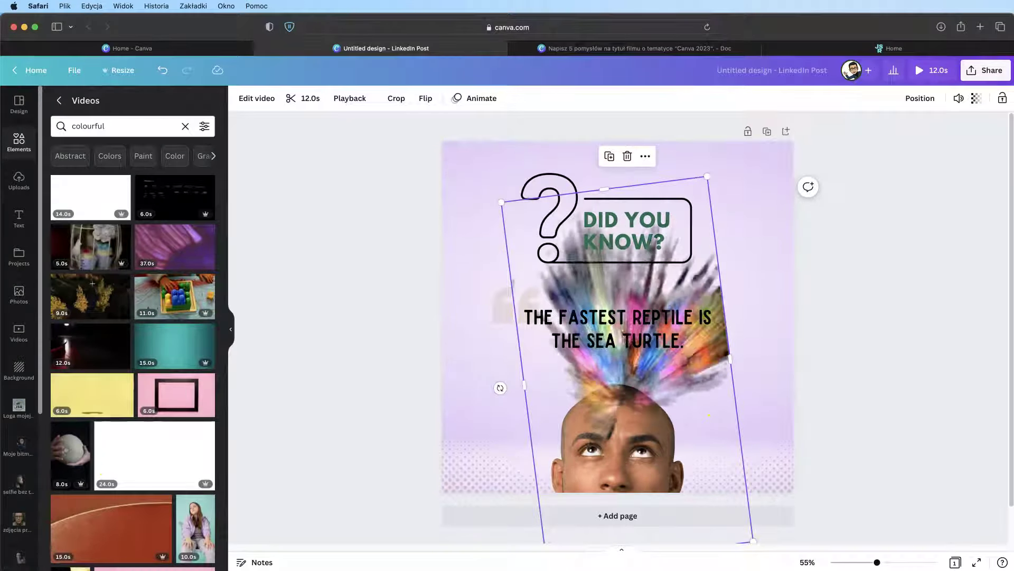
pyautogui.hotkey('ctrl', 'shift', 'Tab')
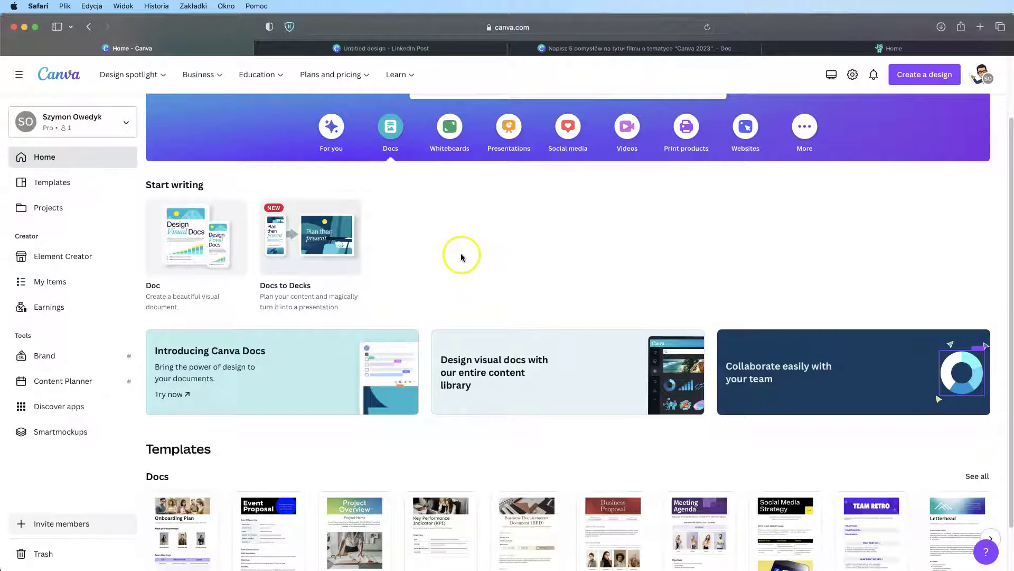
pyautogui.scroll(2, 464, 255)
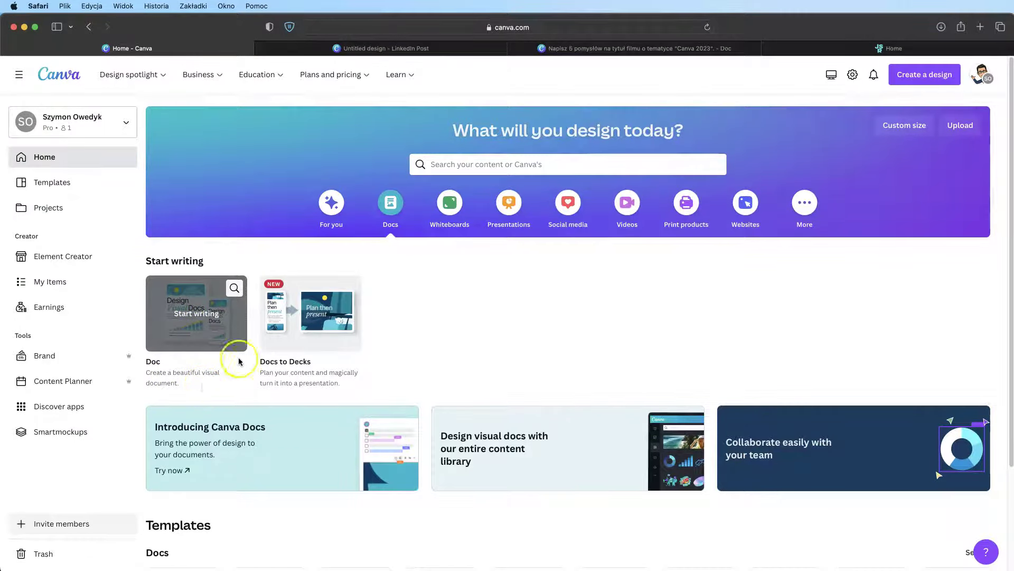
pyautogui.click(381, 48)
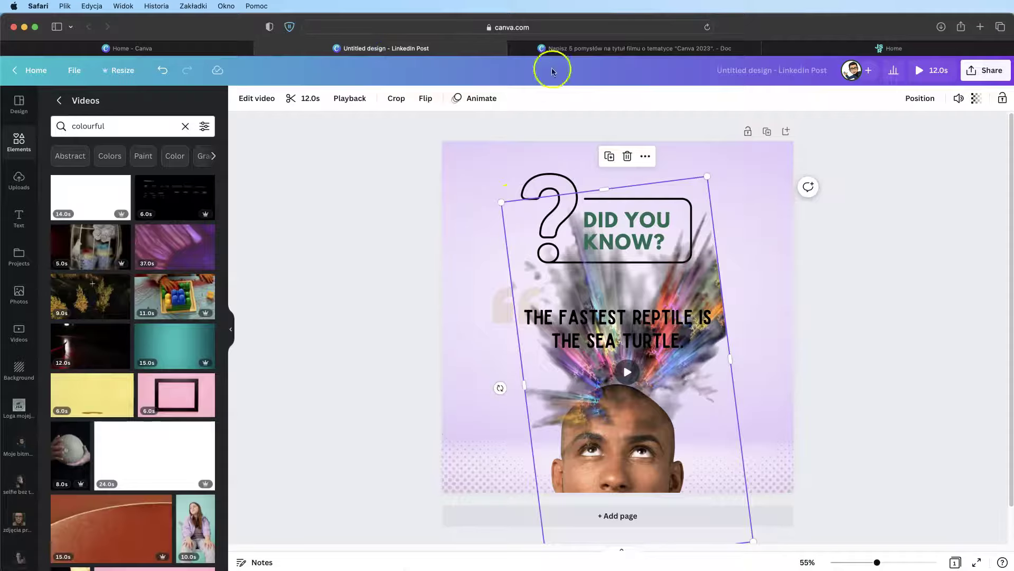
pyautogui.click(552, 48)
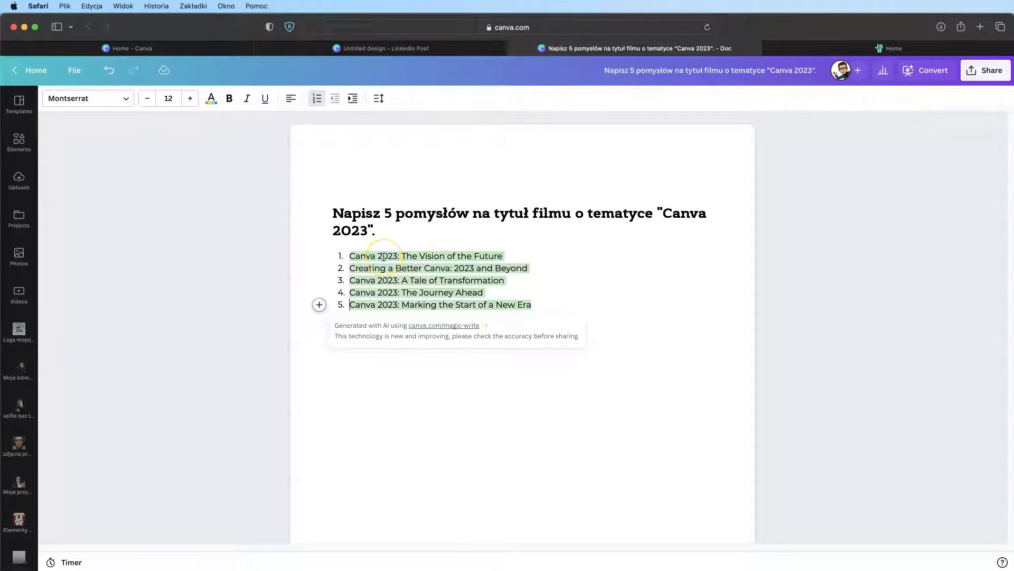
# Step: Place the text cursor on the empty line below the generated numbered list, leaving no extra list item
pyautogui.click(528, 303)
pyautogui.click(542, 303)
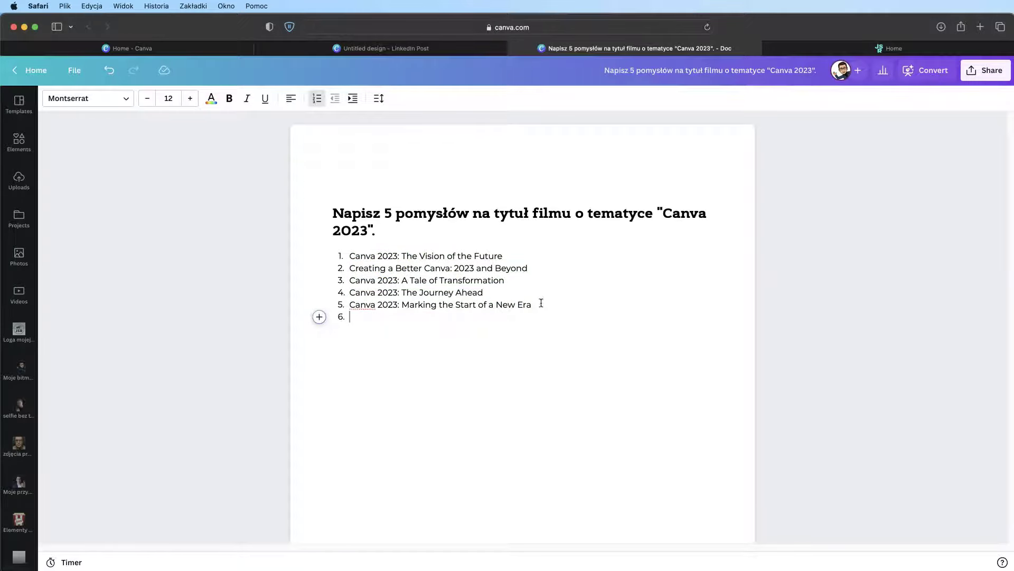
pyautogui.press('BackSpace')
pyautogui.click(341, 324)
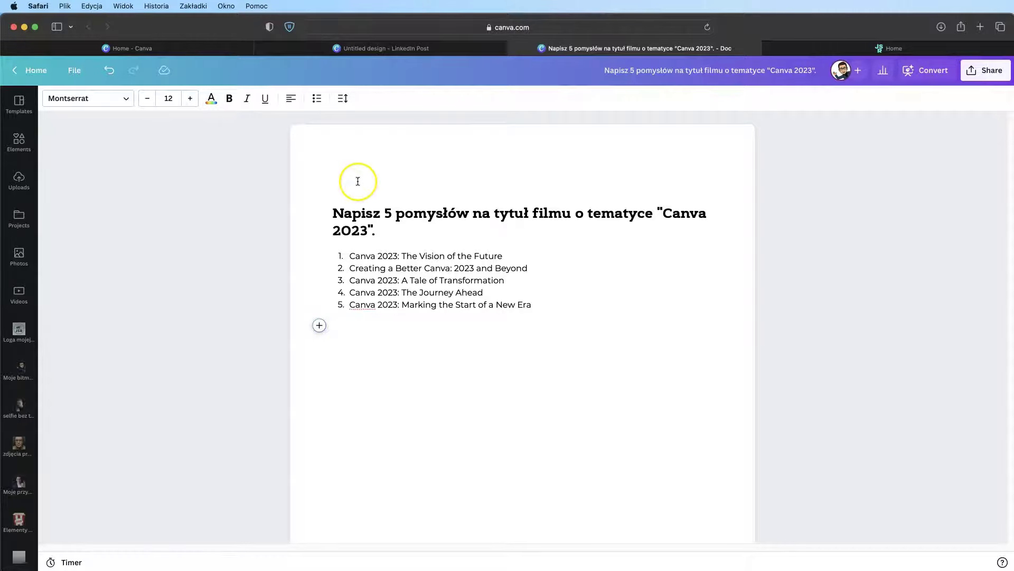
# Step: Browse the quick-insert content types below the numbered list and open the Elements library
pyautogui.click(319, 325)
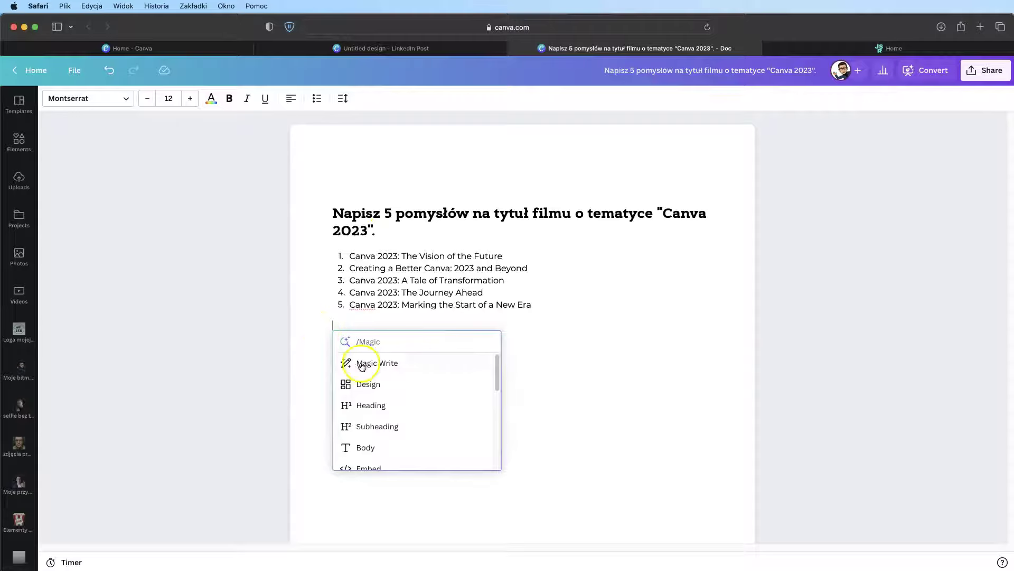
pyautogui.scroll(-1, 385, 392)
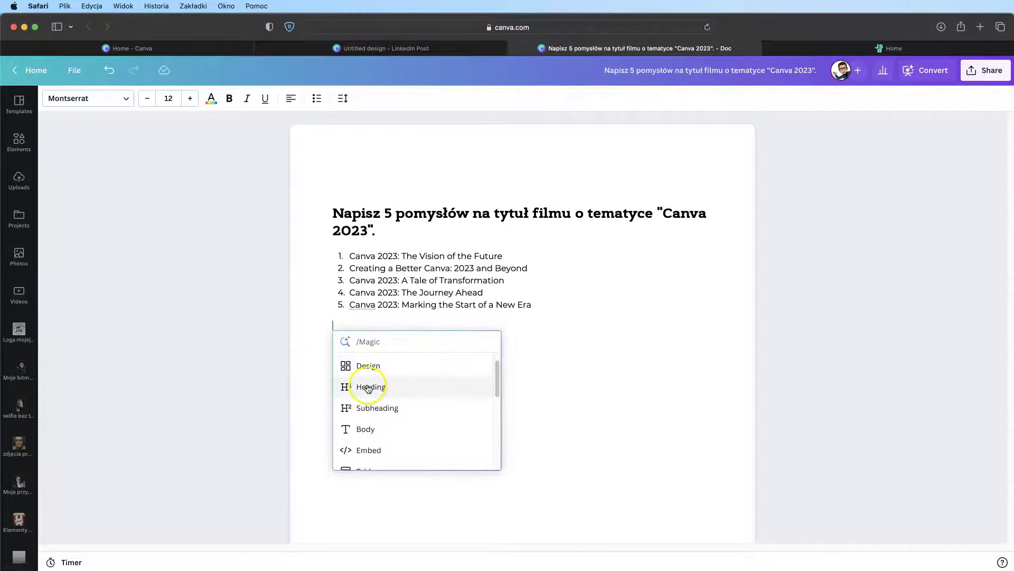
pyautogui.scroll(-3, 375, 435)
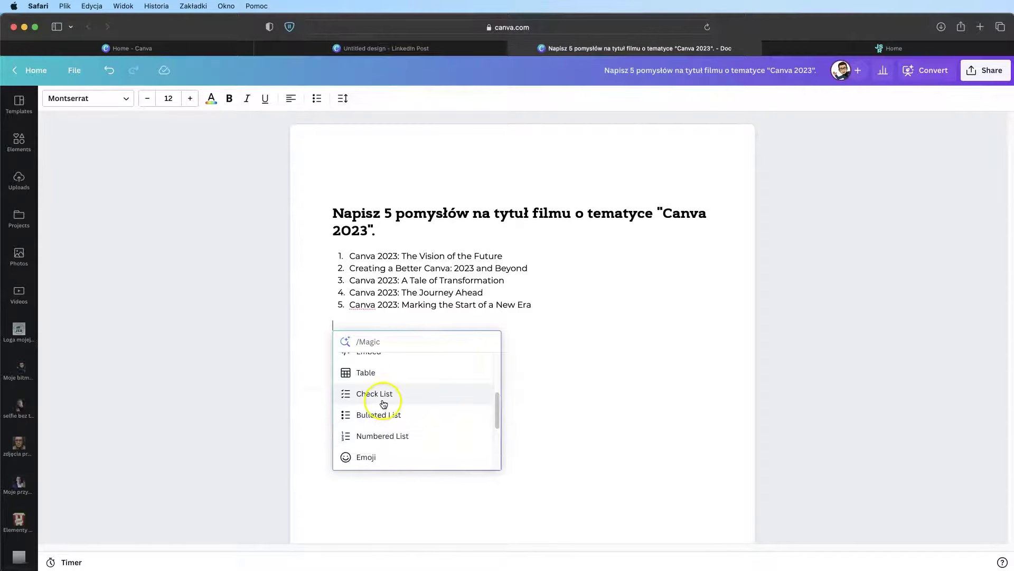
pyautogui.scroll(3, 372, 397)
pyautogui.click(102, 171)
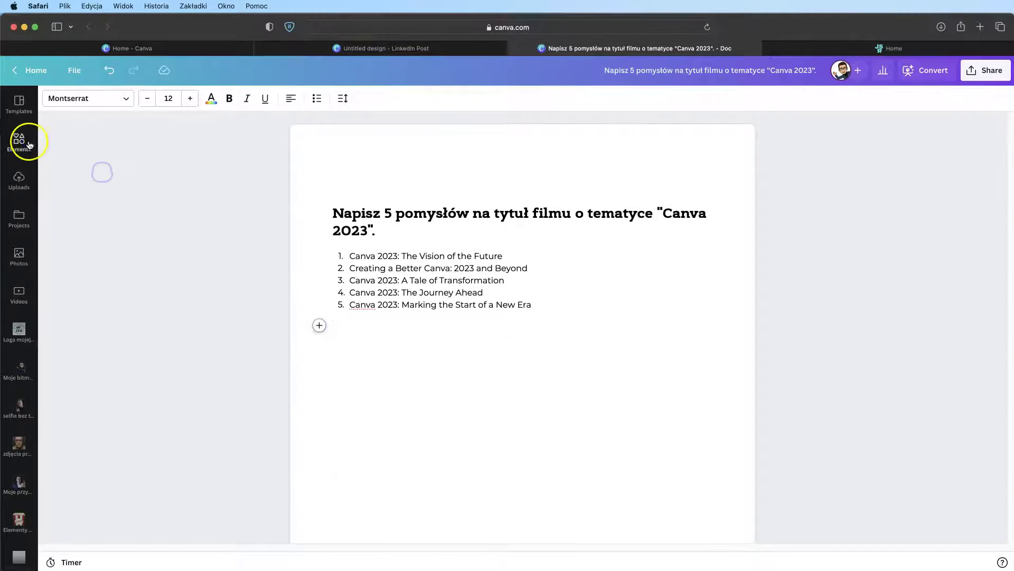
pyautogui.click(19, 142)
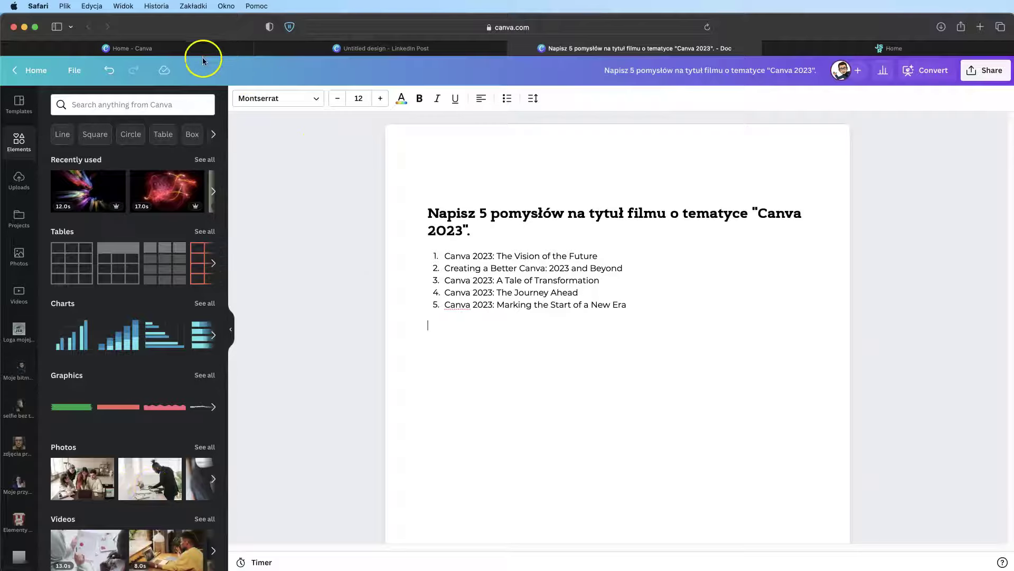
# Step: Look over the Docs section and templates on the home page, check the LinkedIn Post design, and return to the doc
pyautogui.click(186, 46)
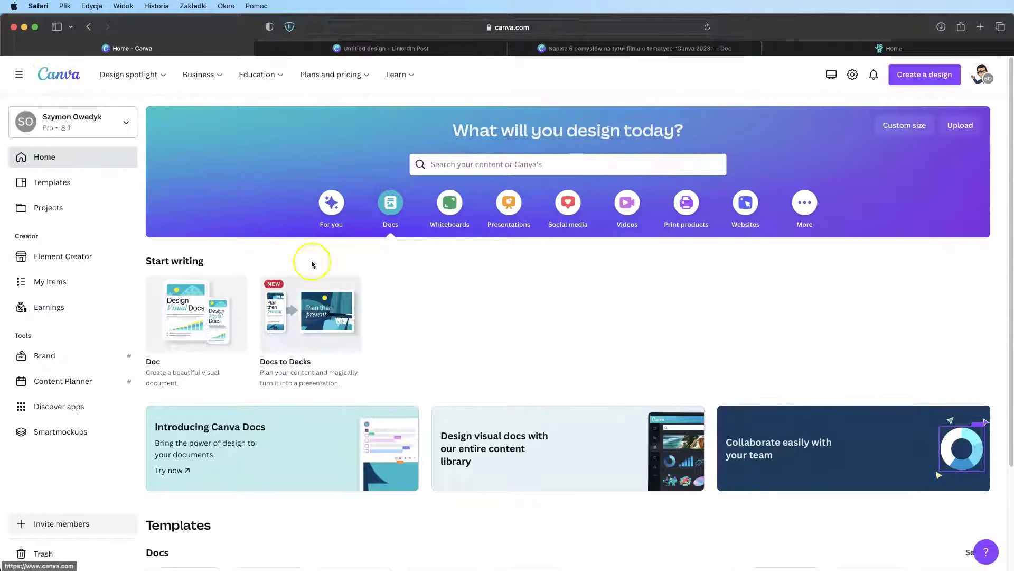
pyautogui.scroll(-1, 414, 272)
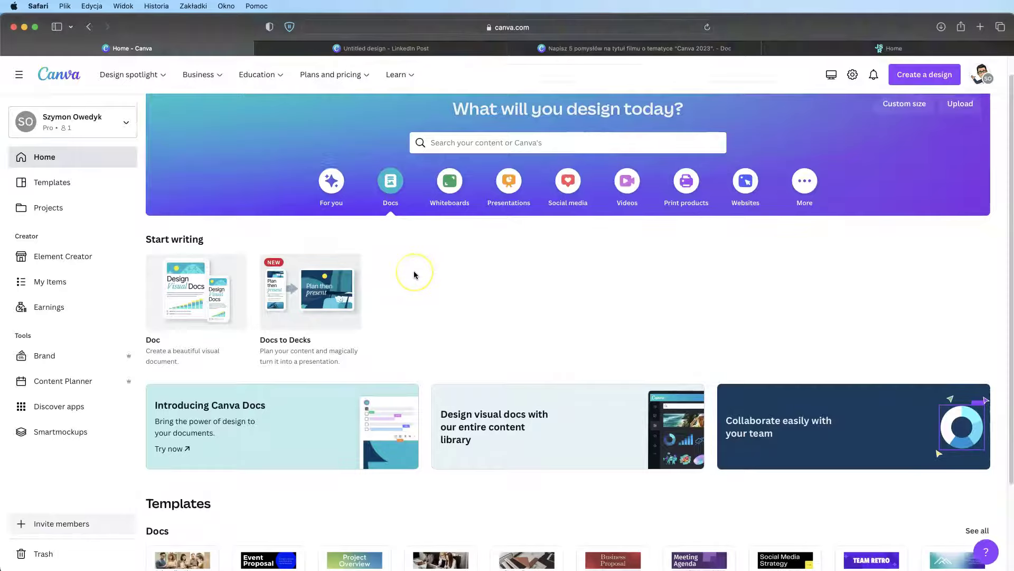
pyautogui.scroll(-4, 414, 270)
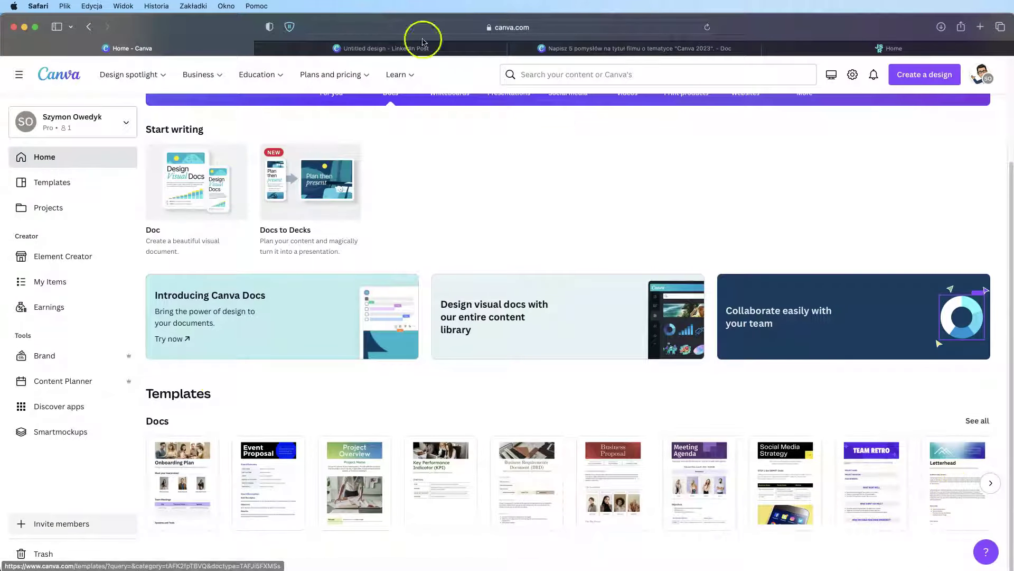
pyautogui.click(364, 49)
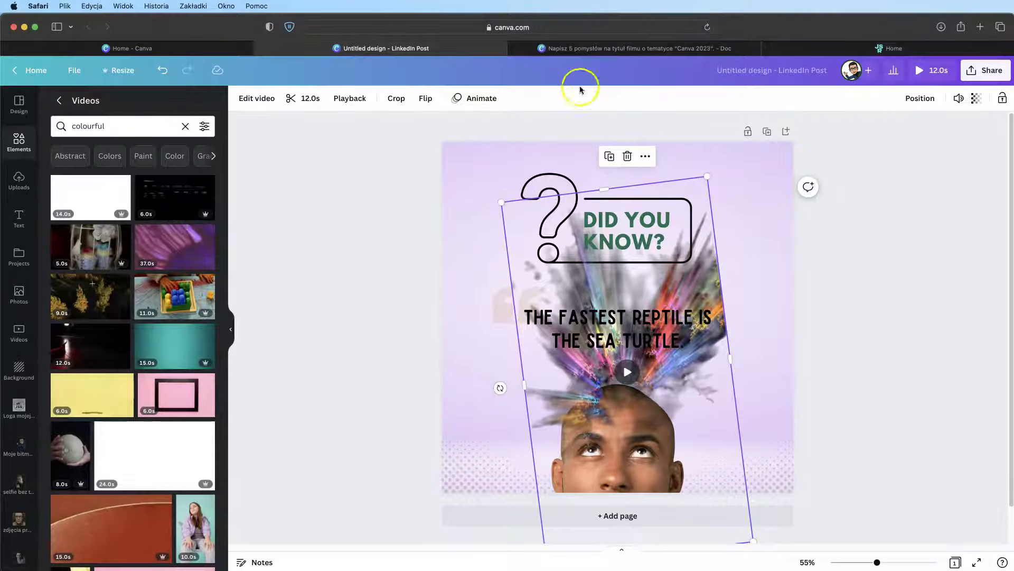
pyautogui.click(577, 48)
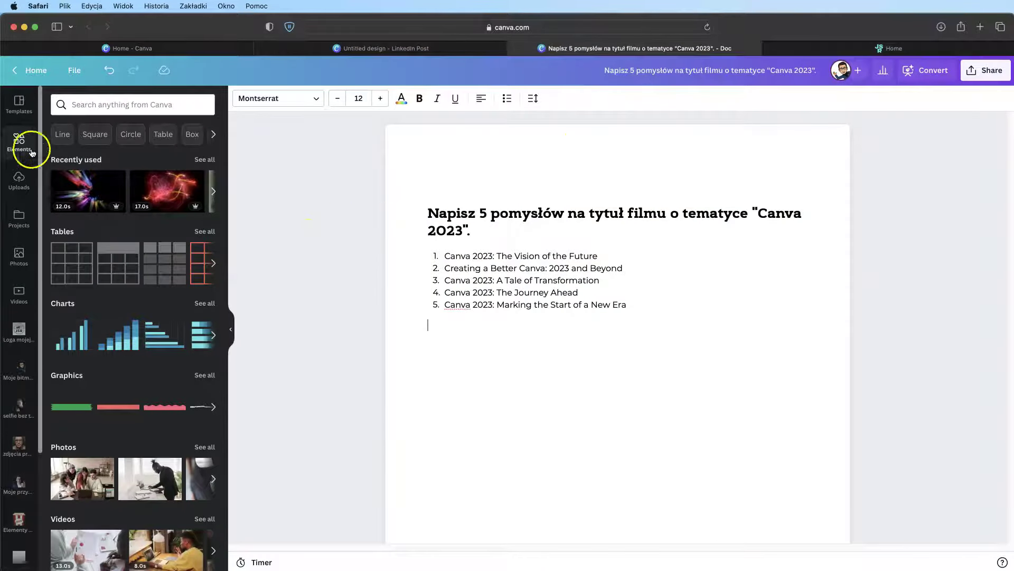
# Step: Replace the doc's content with the Social Media Strategy template from the full set of Doc templates
pyautogui.click(19, 111)
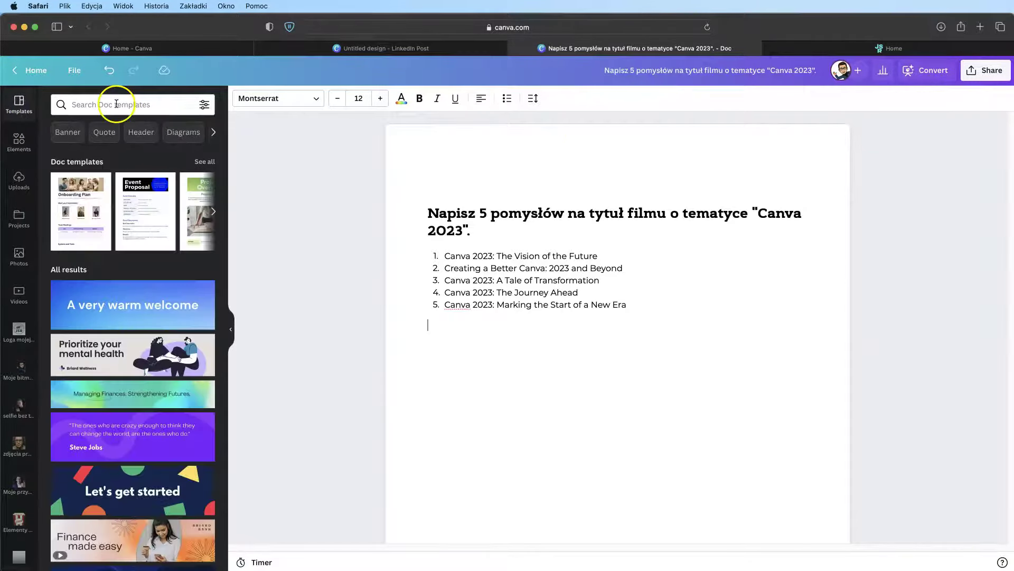
pyautogui.scroll(-2, 131, 274)
pyautogui.scroll(2, 130, 276)
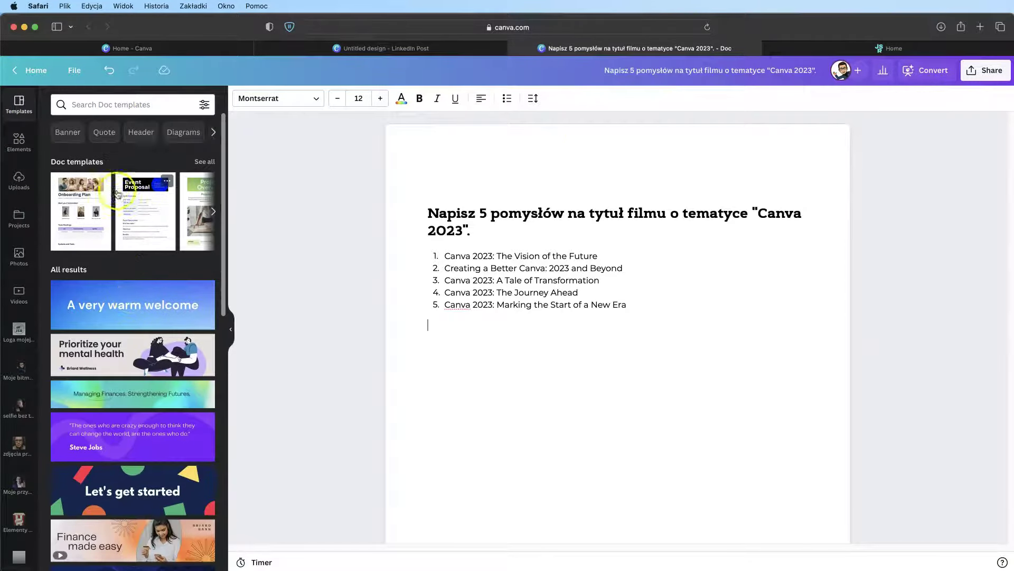
pyautogui.click(205, 160)
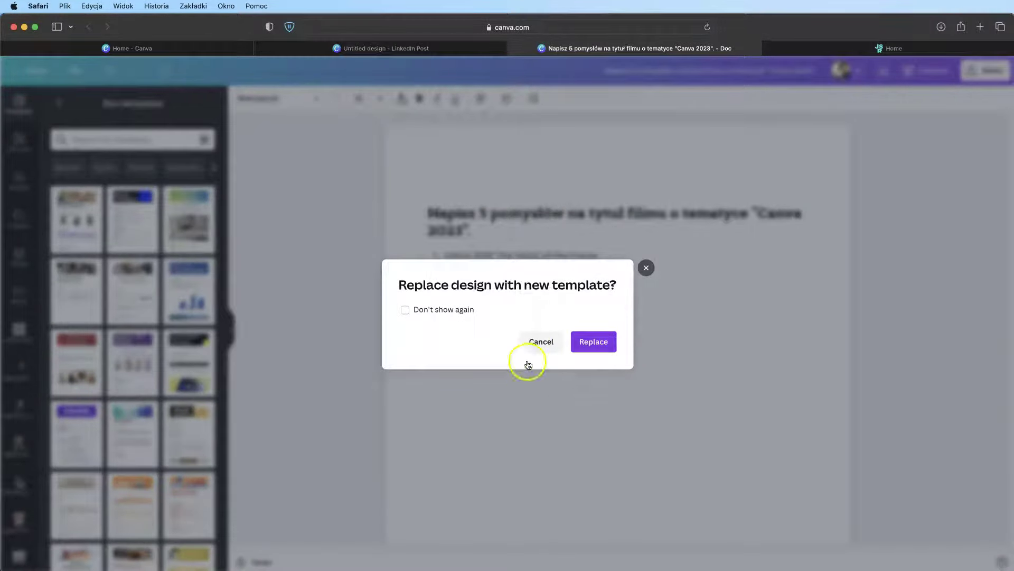
pyautogui.click(603, 350)
pyautogui.click(578, 313)
pyautogui.scroll(15, 578, 312)
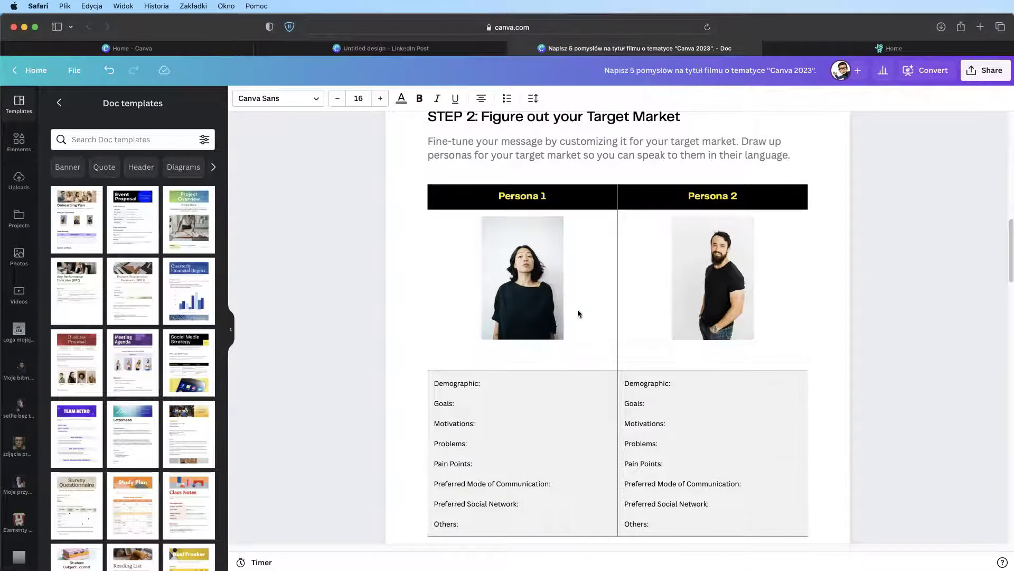
pyautogui.scroll(10, 577, 311)
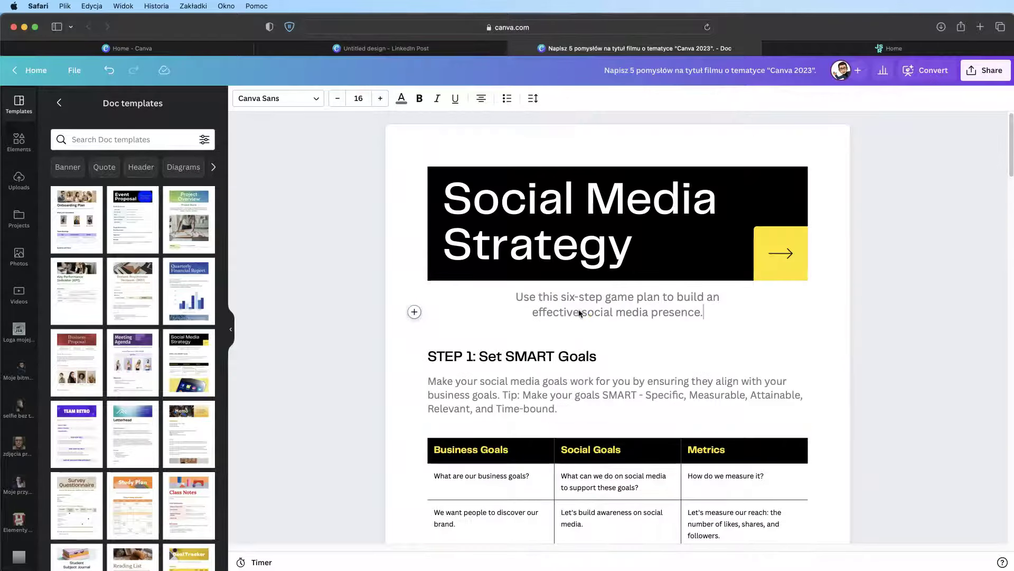
# Step: Place the text cursor on the empty line between the six-step game plan subtitle and the STEP 1 heading
pyautogui.click(440, 336)
pyautogui.moveTo(462, 287); pyautogui.dragTo(699, 330)
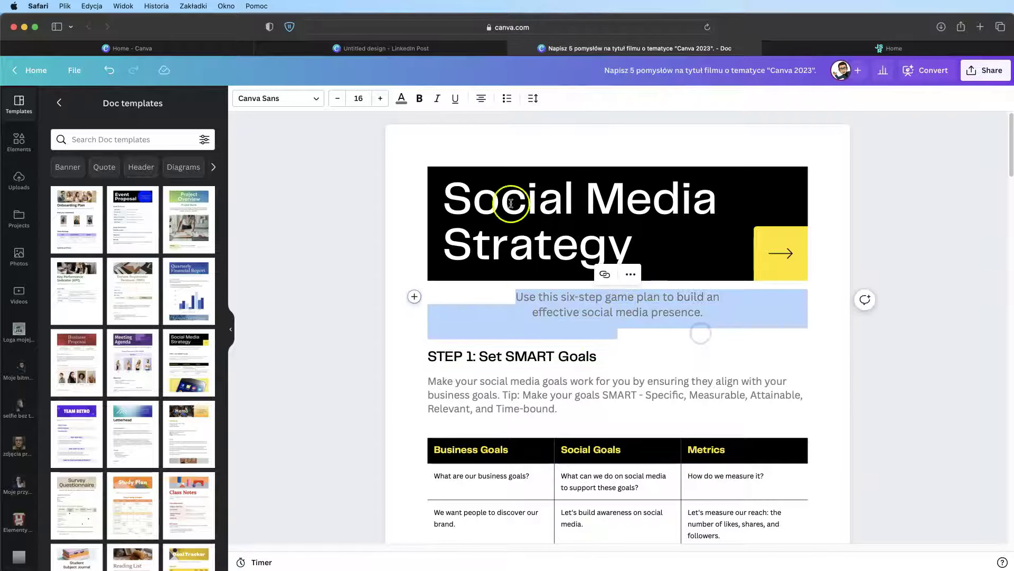
pyautogui.click(434, 330)
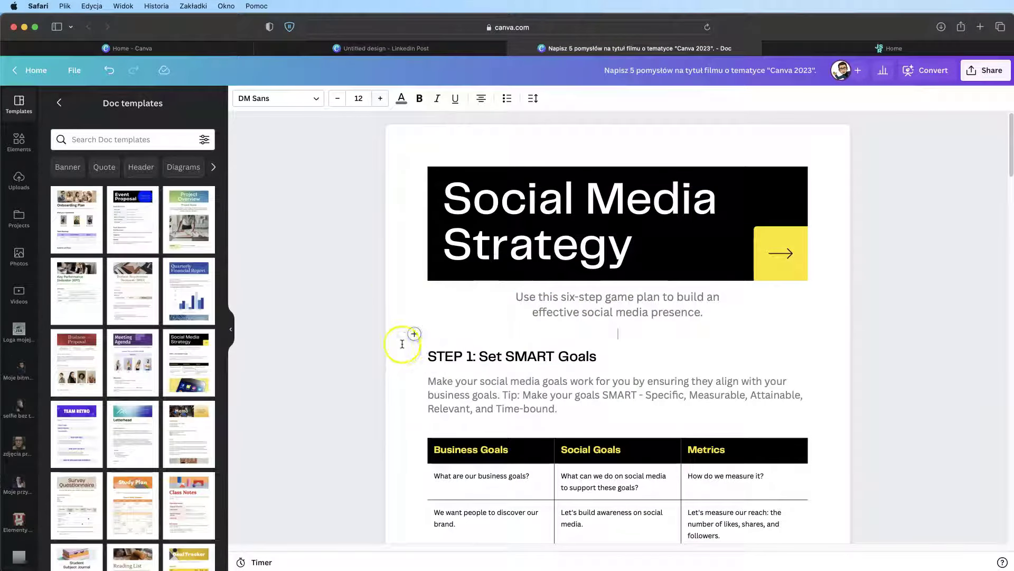
pyautogui.moveTo(585, 297); pyautogui.dragTo(589, 351)
pyautogui.click(573, 338)
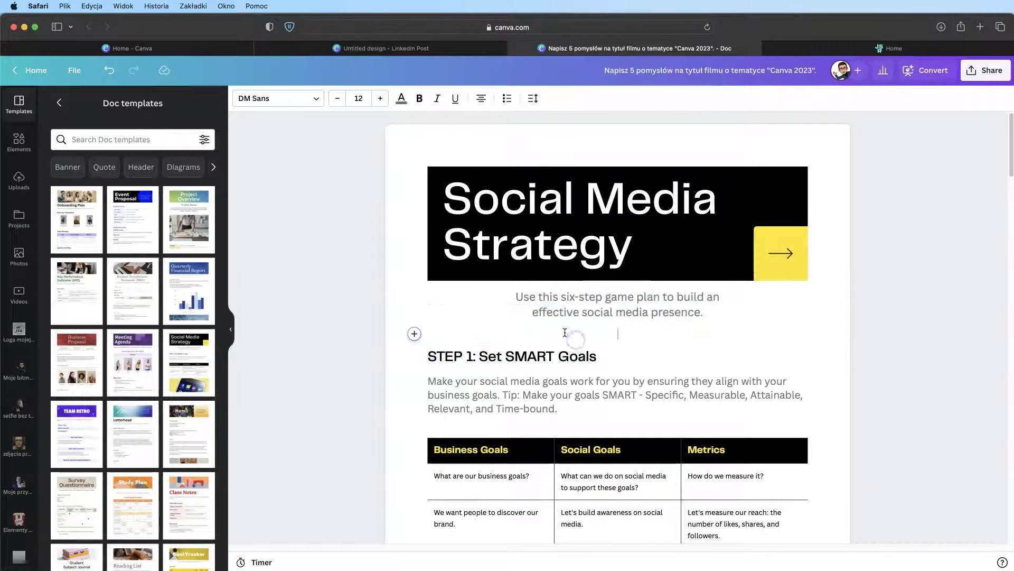
# Step: Open the quick-insert options on the empty line above STEP 1 and search them for "ima"
pyautogui.click(415, 334)
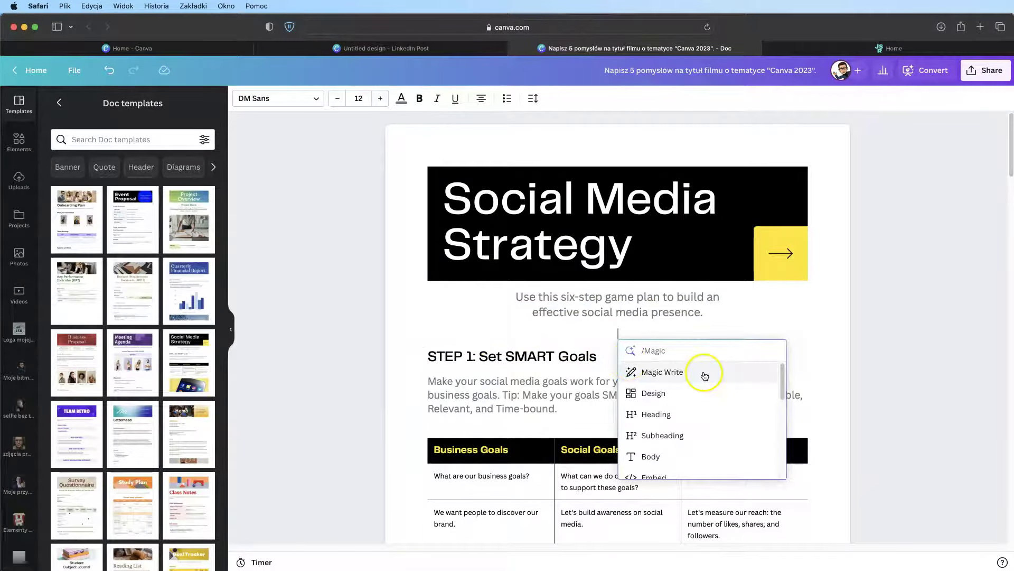
pyautogui.write('Magic')
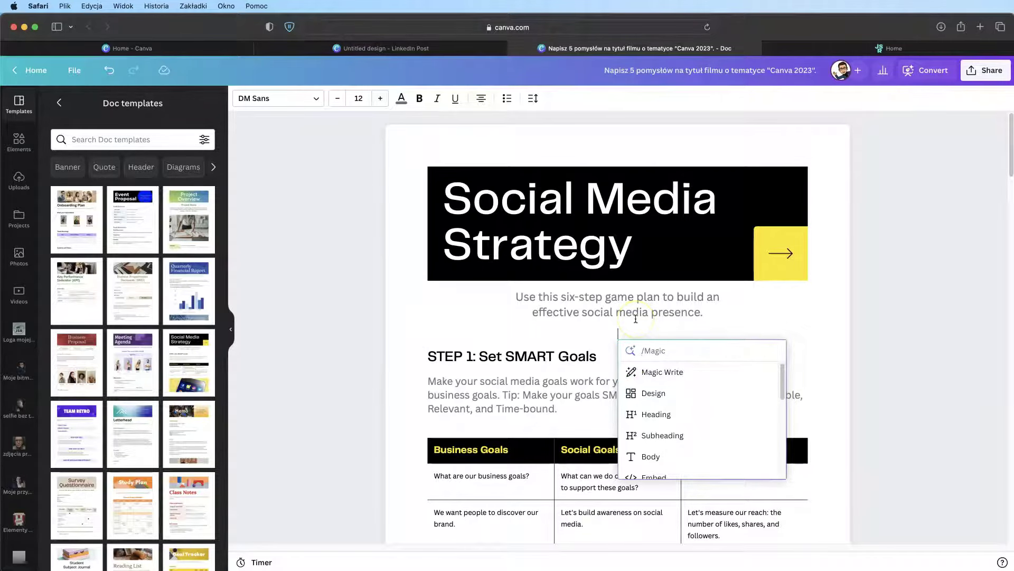
pyautogui.write('.m')
pyautogui.press('BackSpace')
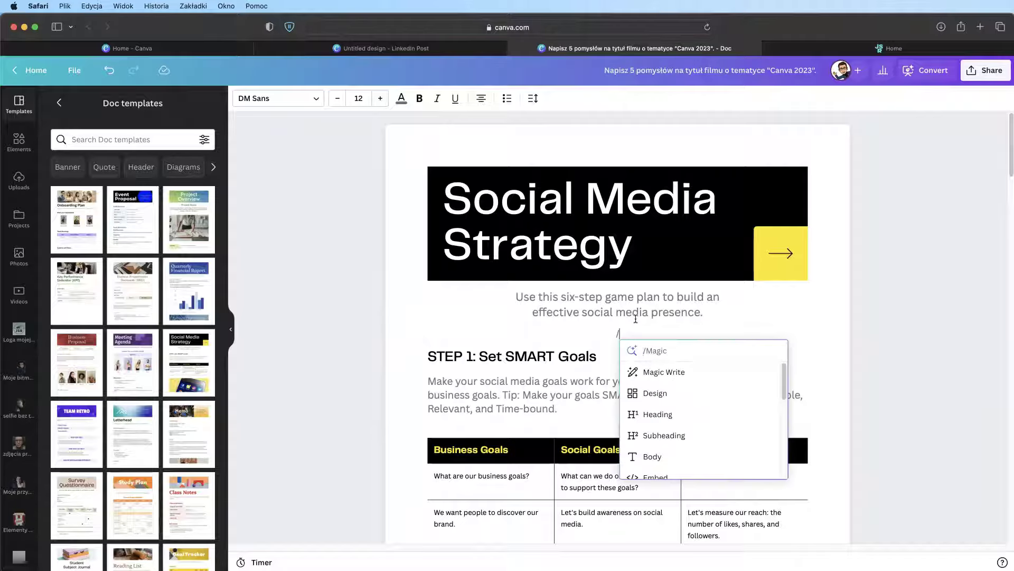
pyautogui.write('ima')
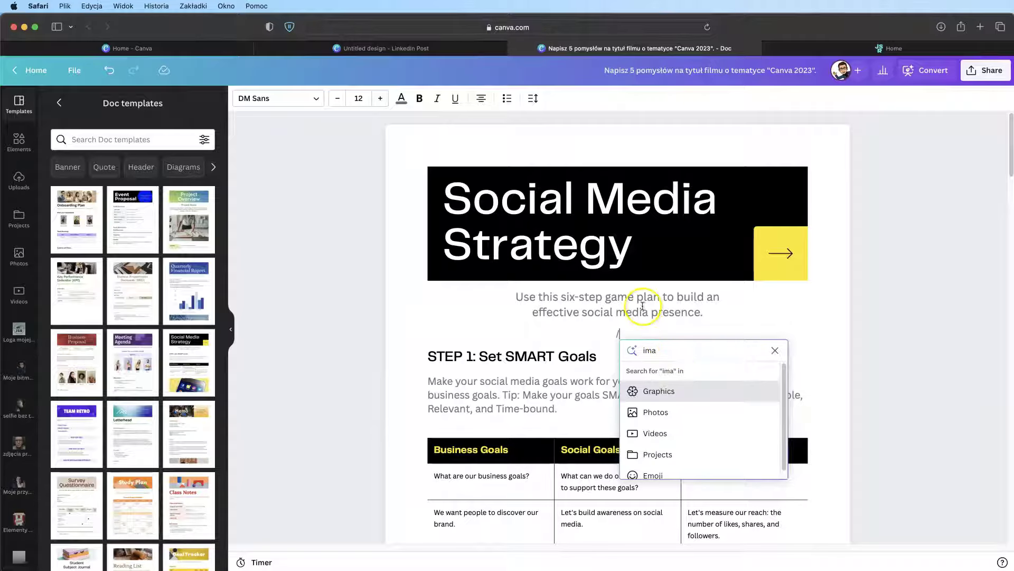
# Step: Reopen the quick-insert options on the empty line above STEP 1 and insert a pie chart
pyautogui.click(624, 335)
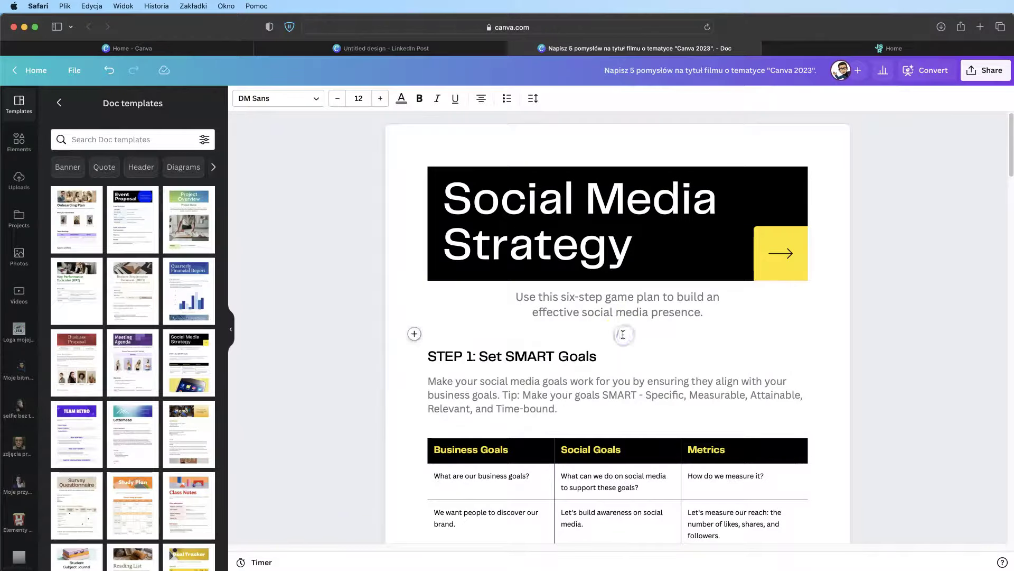
pyautogui.click(415, 333)
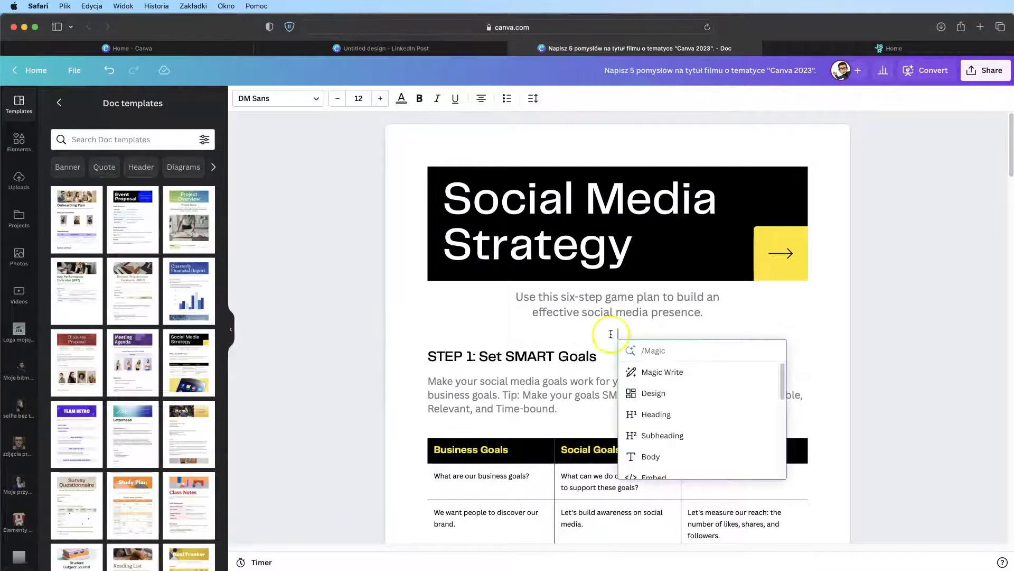
pyautogui.scroll(-3, 664, 416)
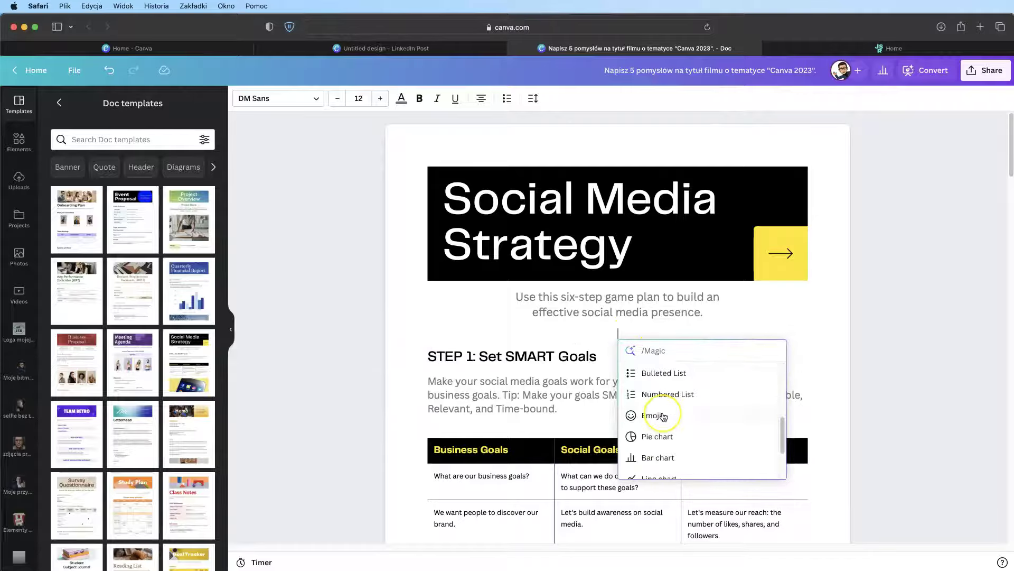
pyautogui.scroll(-3, 666, 423)
pyautogui.scroll(1, 667, 428)
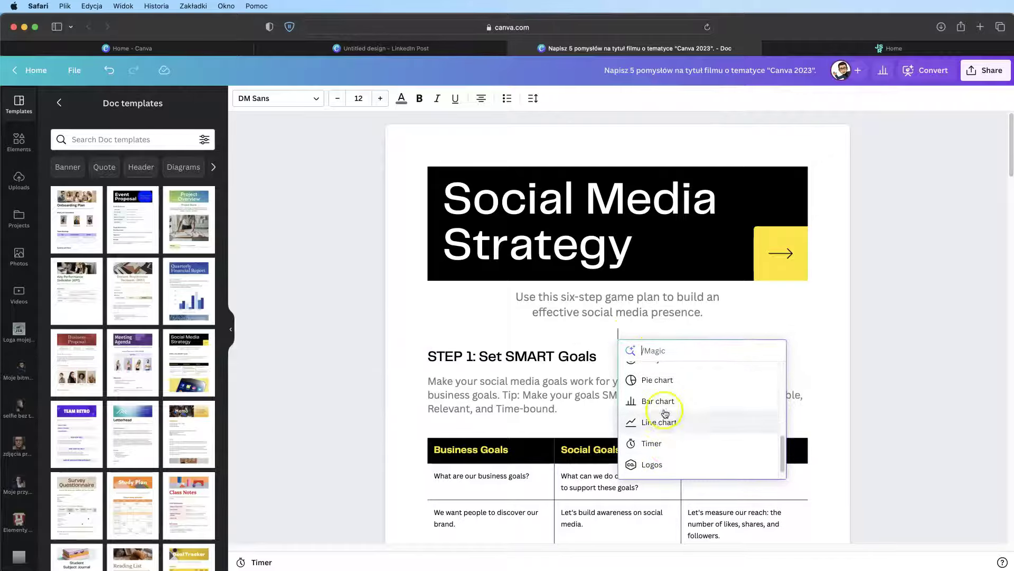
pyautogui.click(655, 380)
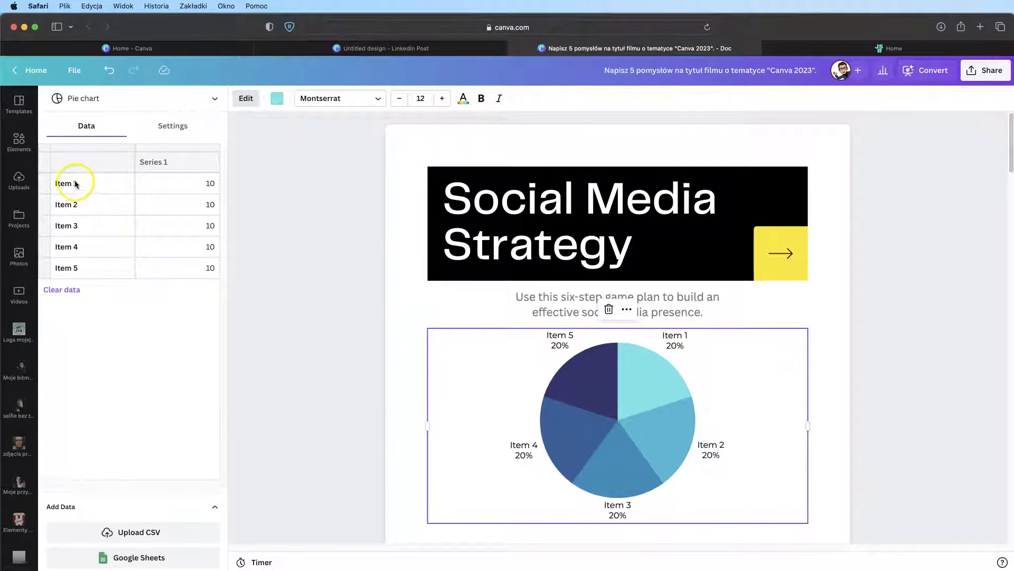
# Step: Format the pie chart's values as numbers instead of percentages, and delete the chart from the doc
pyautogui.click(174, 126)
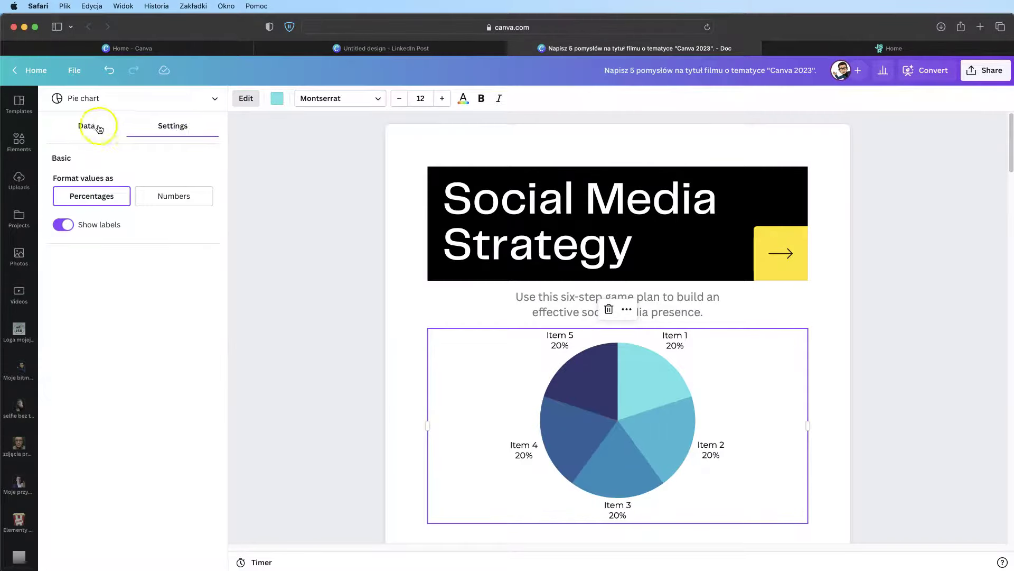
pyautogui.click(99, 126)
pyautogui.click(165, 126)
pyautogui.click(163, 196)
pyautogui.click(94, 126)
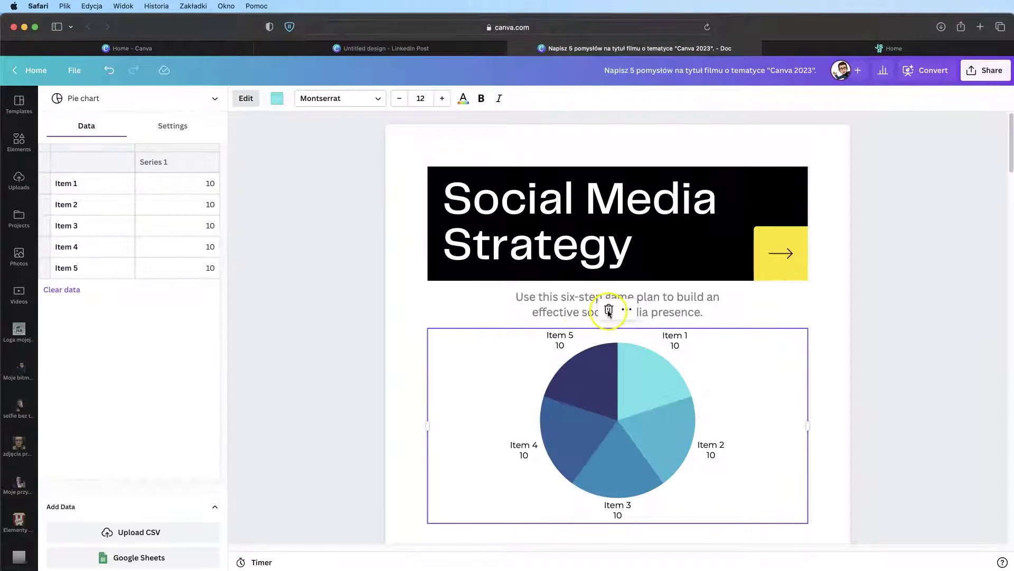
pyautogui.press('Delete')
# Step: Download the doc as a PDF Standard file in A4 size
pyautogui.click(985, 70)
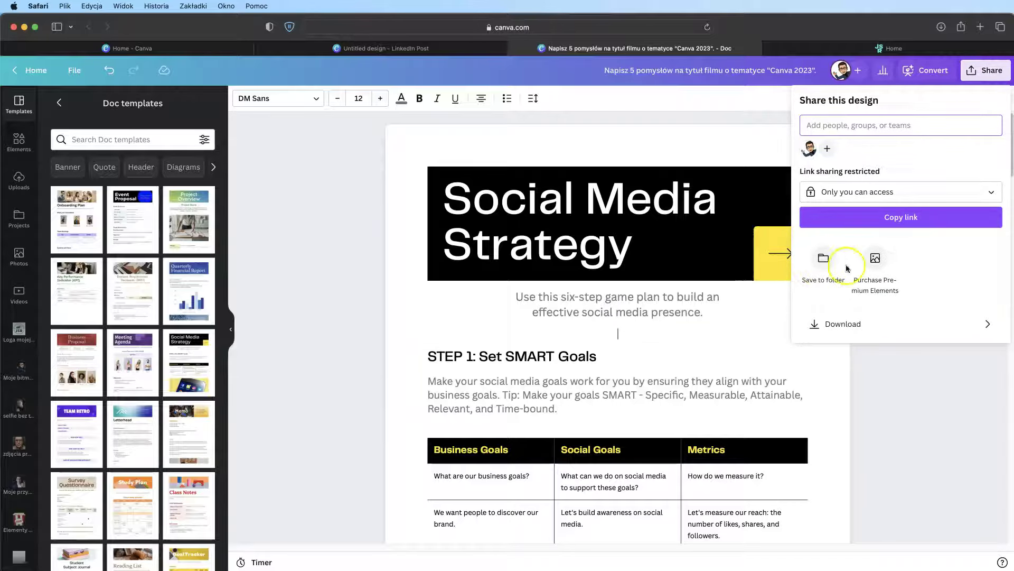
pyautogui.click(913, 324)
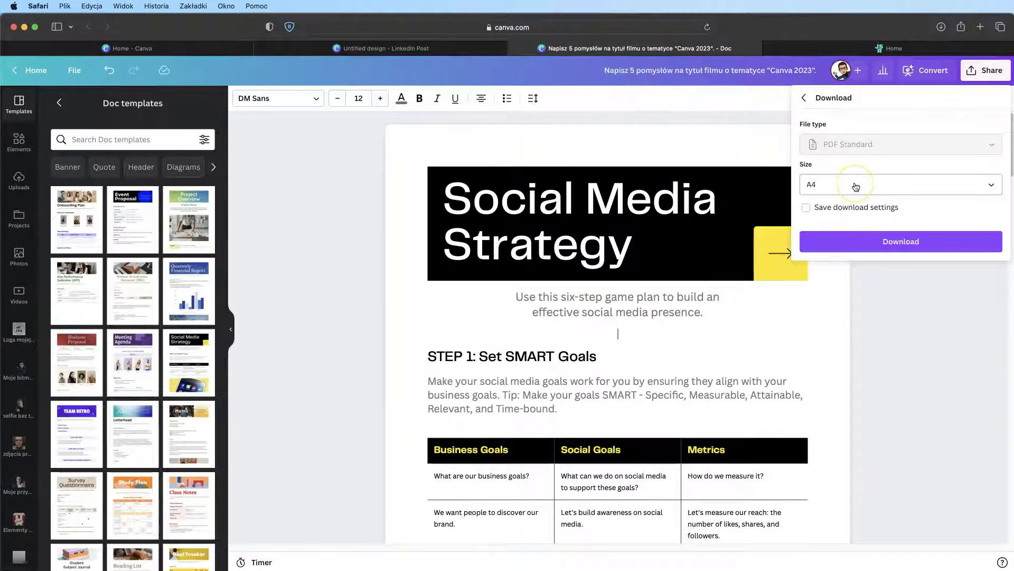
pyautogui.click(905, 241)
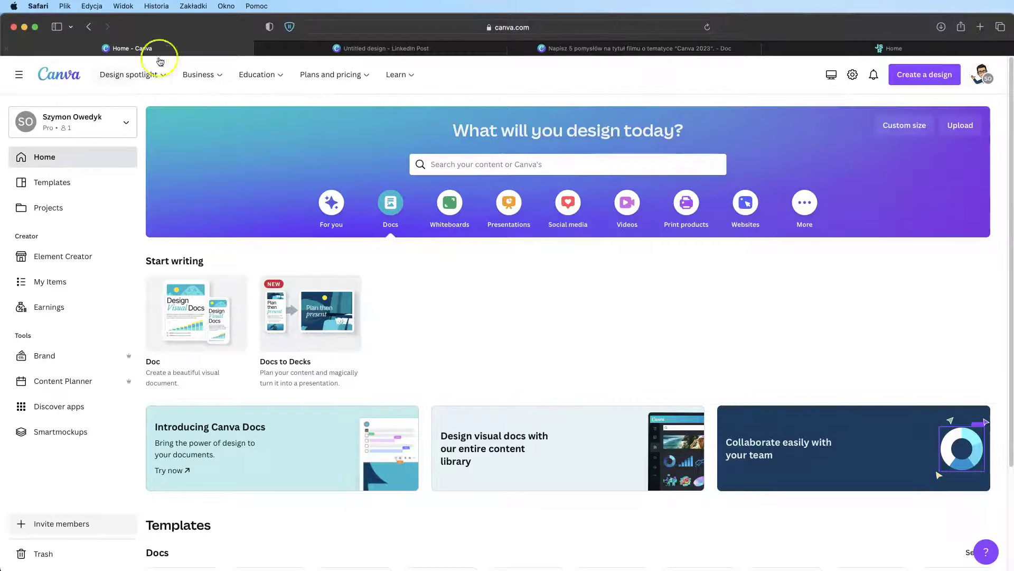
# Step: In the LinkedIn Post design, add the 25-second colourful video from a "smoke" search and remove its background with Background Remover
pyautogui.click(383, 48)
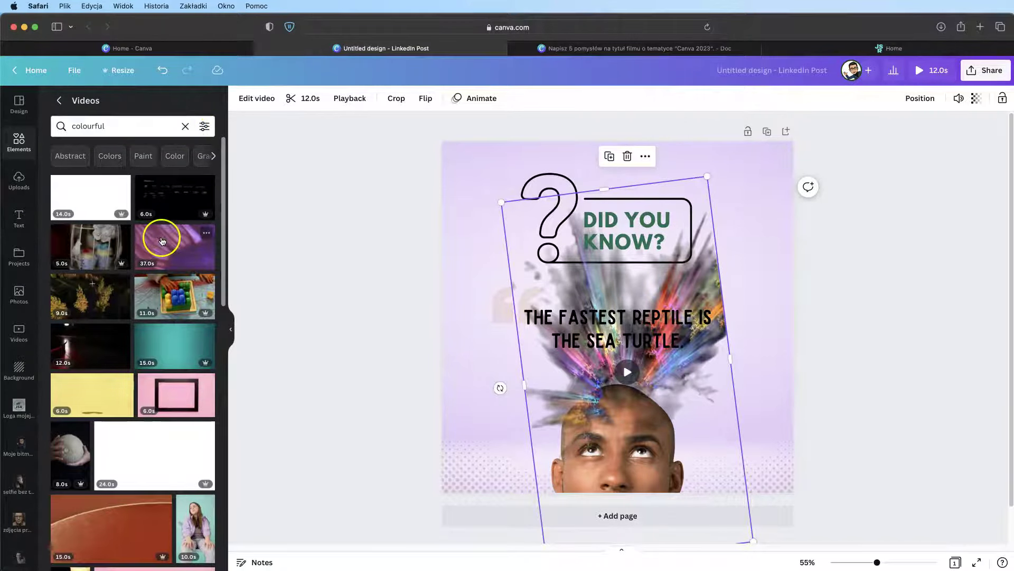
pyautogui.click(176, 353)
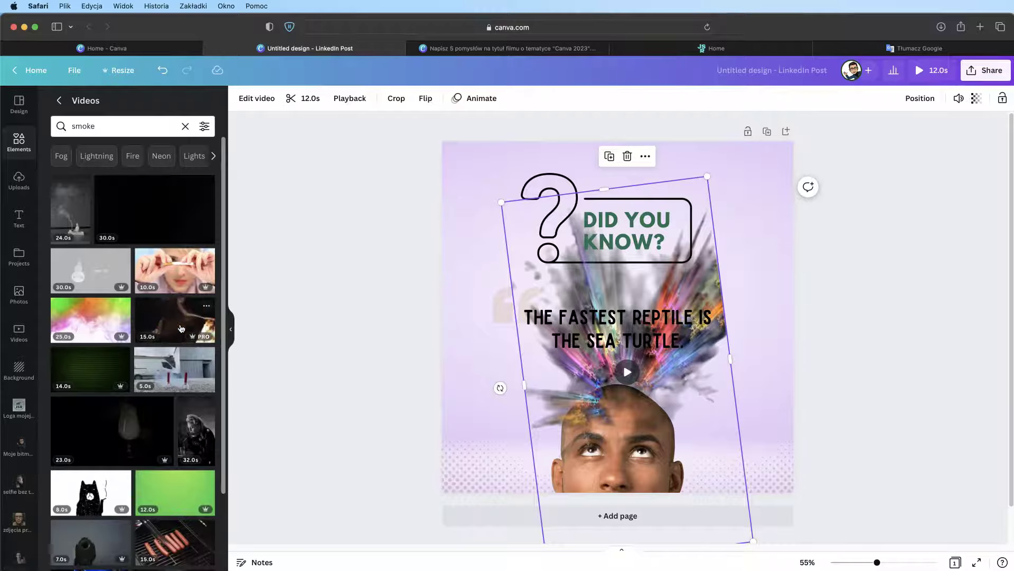
pyautogui.click(100, 337)
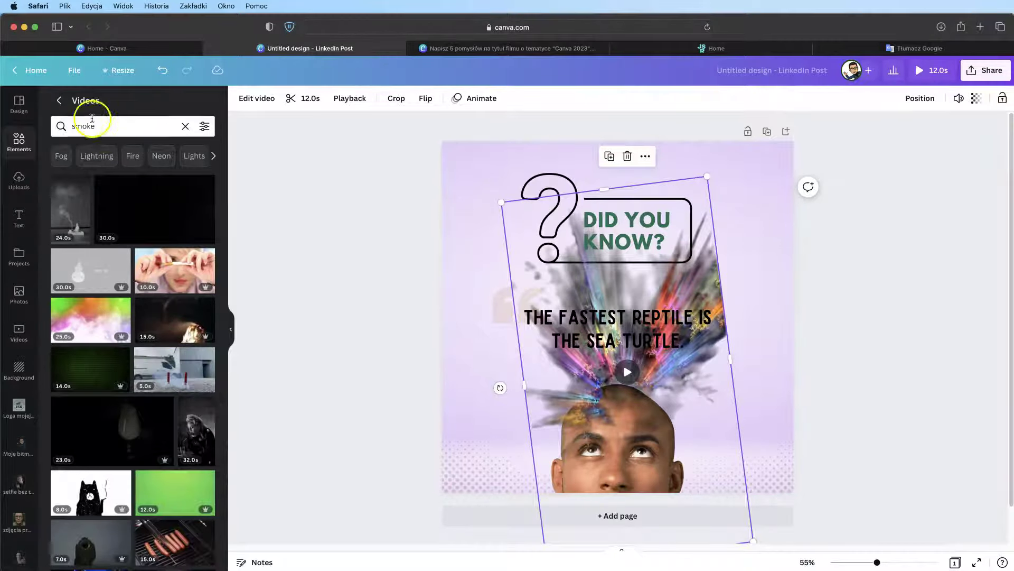
pyautogui.click(96, 323)
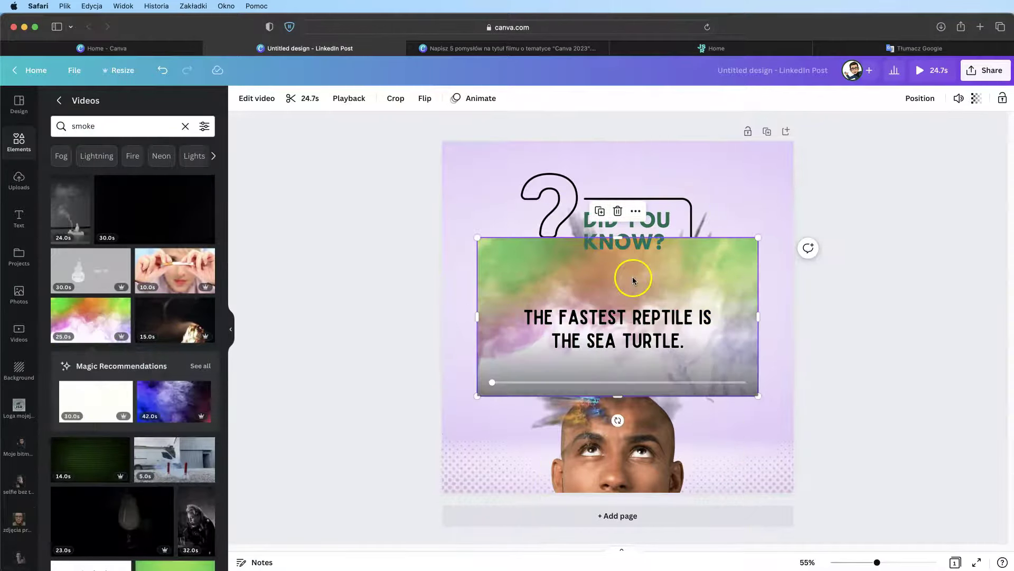
pyautogui.click(252, 100)
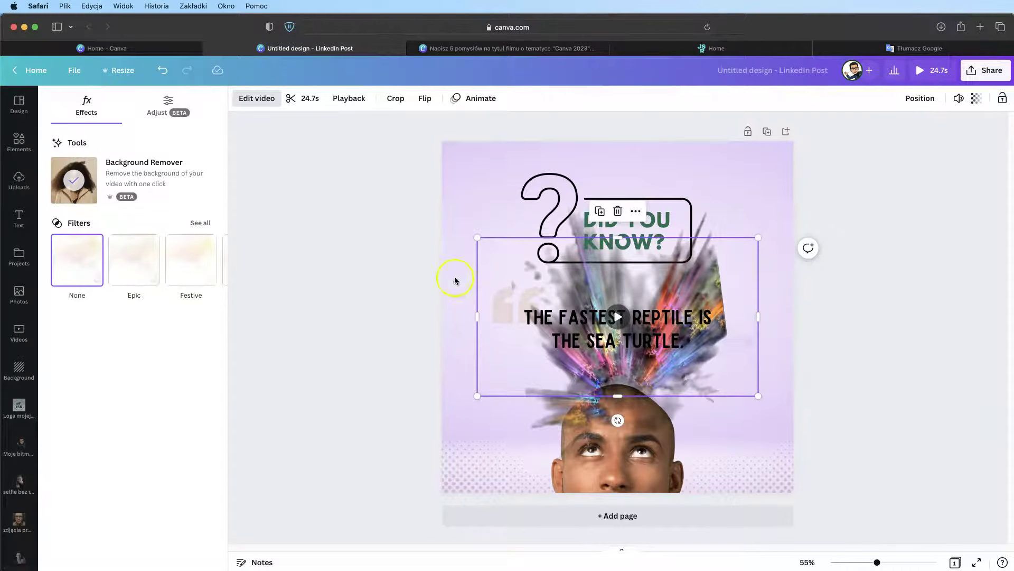
pyautogui.click(537, 284)
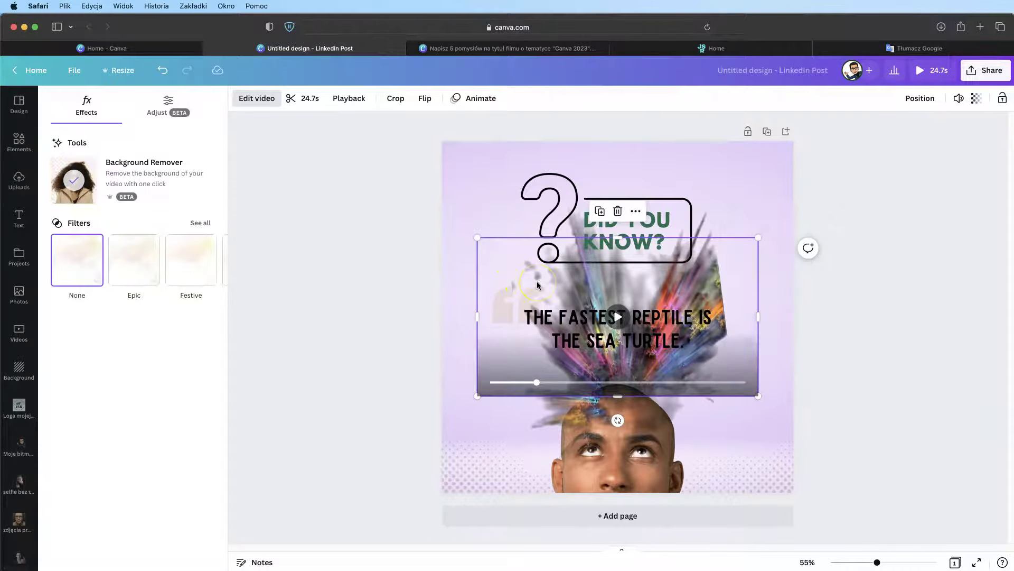
# Step: Open the Unscreen video background removal site in a new browser tab and check the LinkedIn Post design against it
pyautogui.click(25, 551)
pyautogui.click(587, 118)
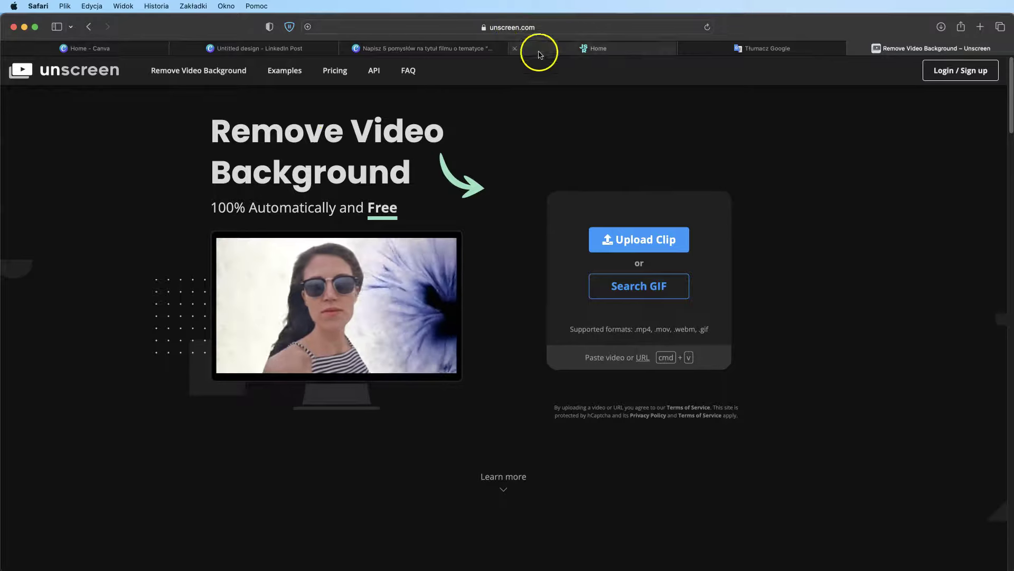
pyautogui.click(406, 50)
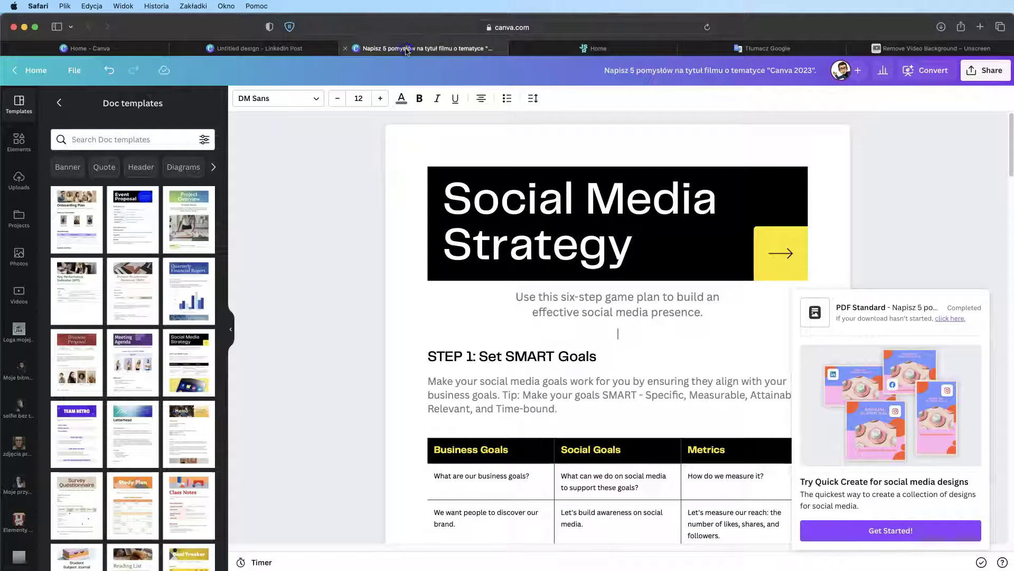
pyautogui.click(283, 47)
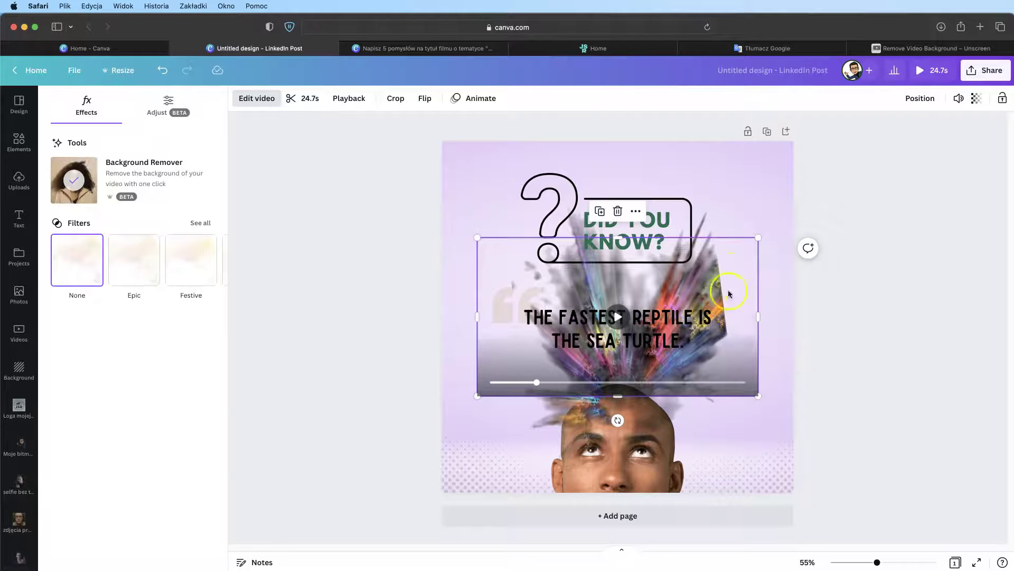
pyautogui.click(897, 48)
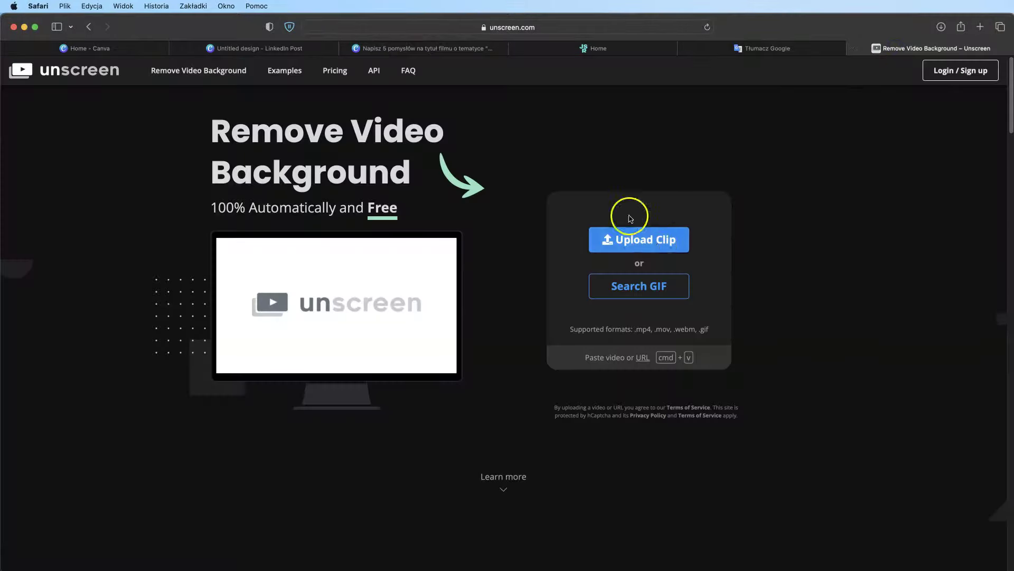
# Step: Add a second page to the LinkedIn Post and stretch the colourful smoke video to fill that page
pyautogui.click(246, 47)
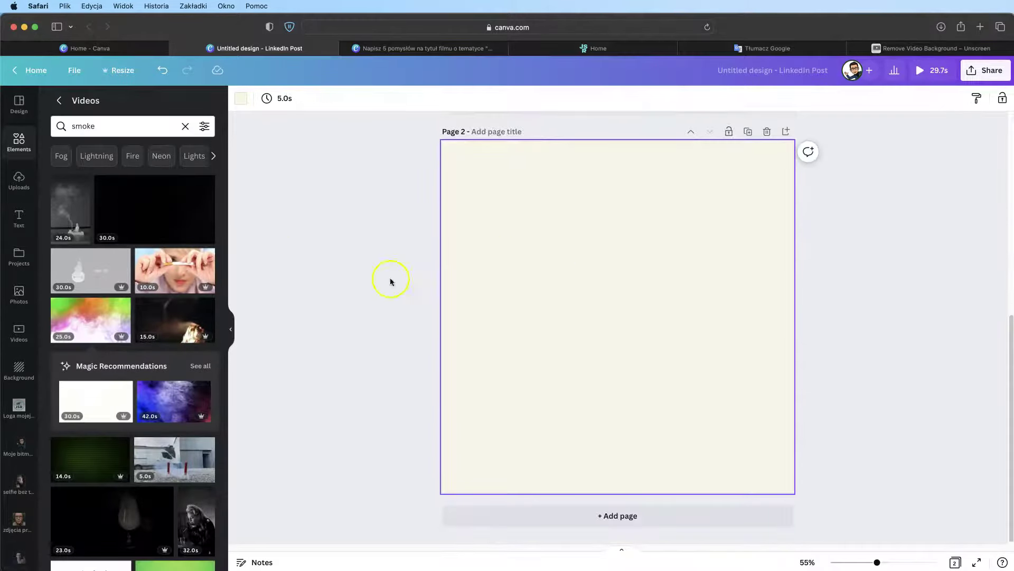
pyautogui.click(79, 318)
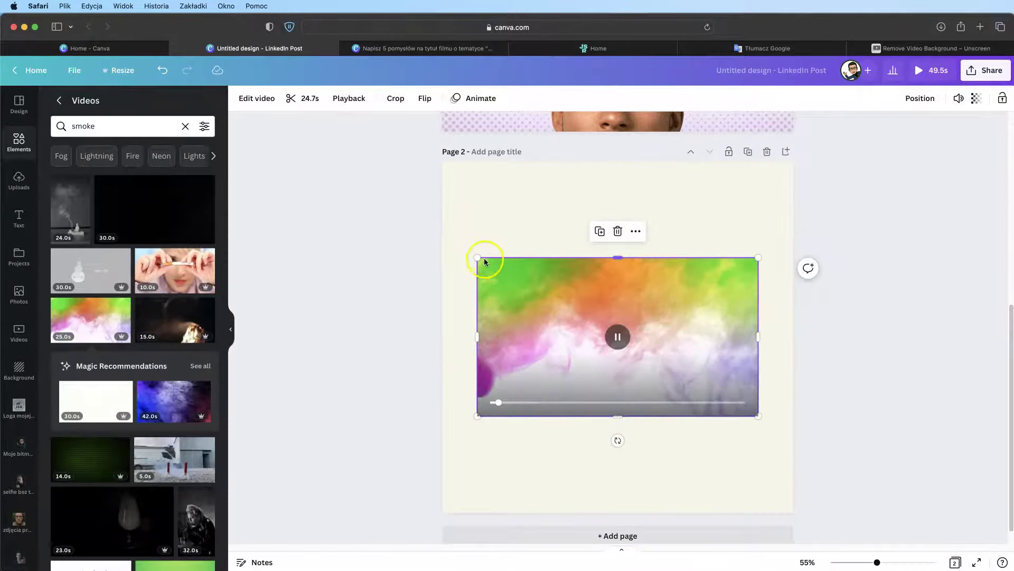
pyautogui.moveTo(477, 257); pyautogui.dragTo(440, 243)
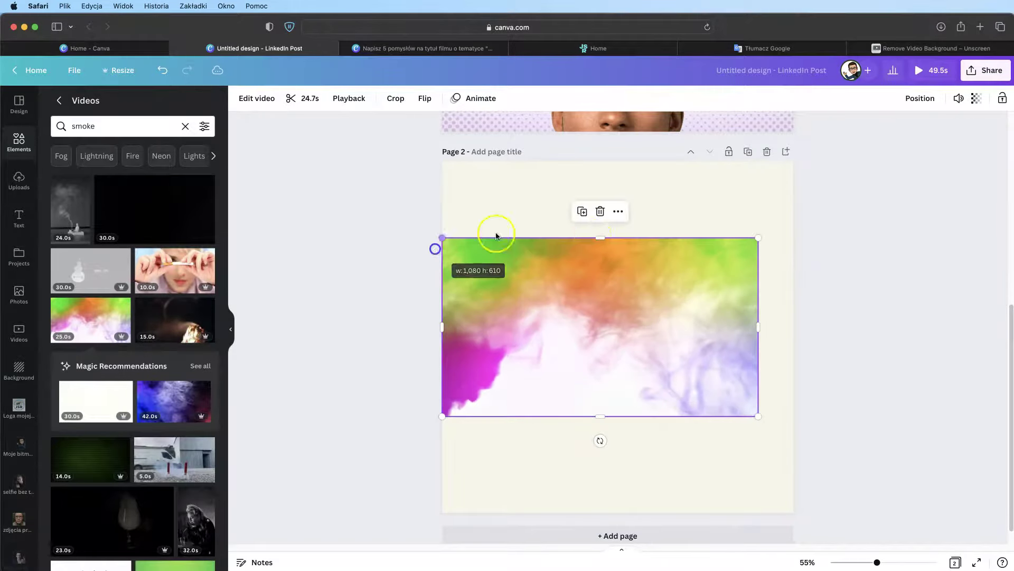
pyautogui.moveTo(600, 231); pyautogui.dragTo(601, 157)
pyautogui.moveTo(759, 289); pyautogui.dragTo(794, 287)
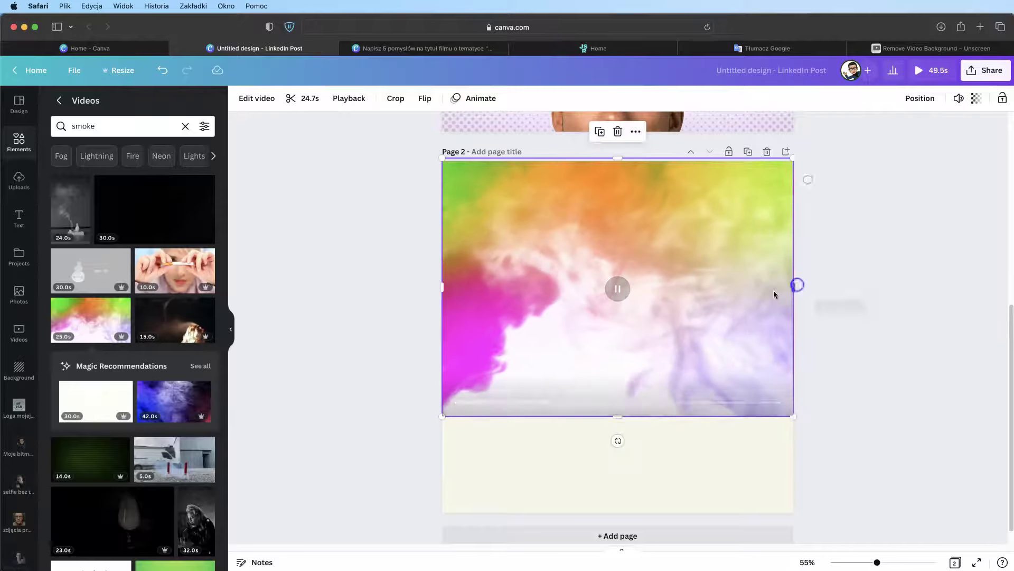
pyautogui.moveTo(616, 419); pyautogui.dragTo(643, 513)
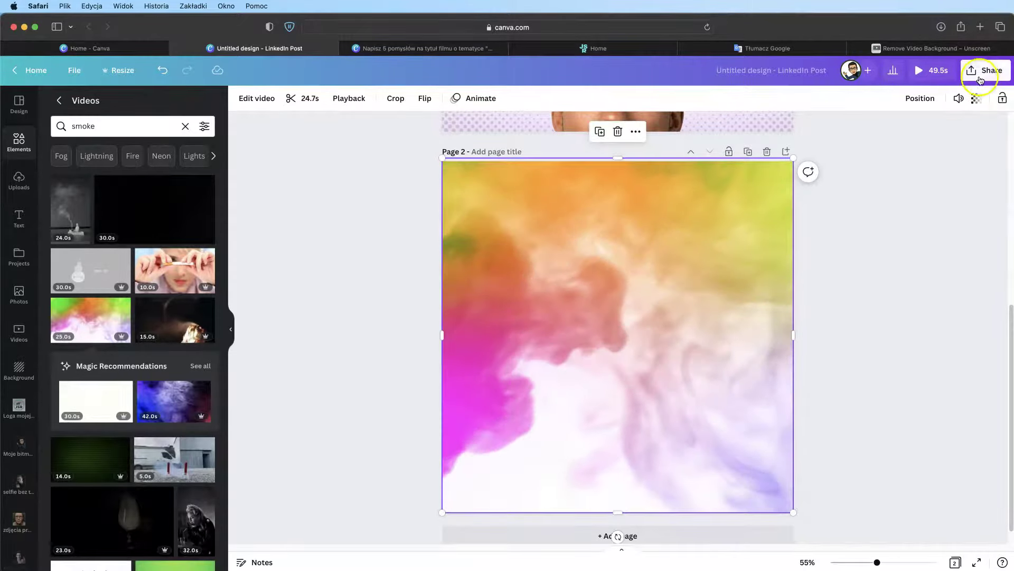
# Step: Download only page 2 of the LinkedIn Post as an MP4 video
pyautogui.click(985, 70)
pyautogui.click(873, 324)
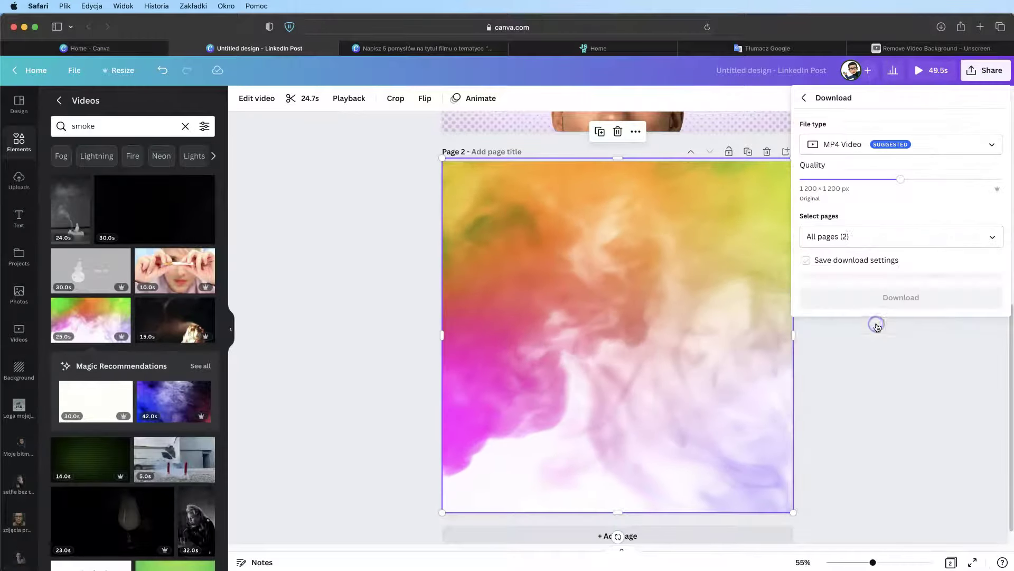
pyautogui.click(926, 236)
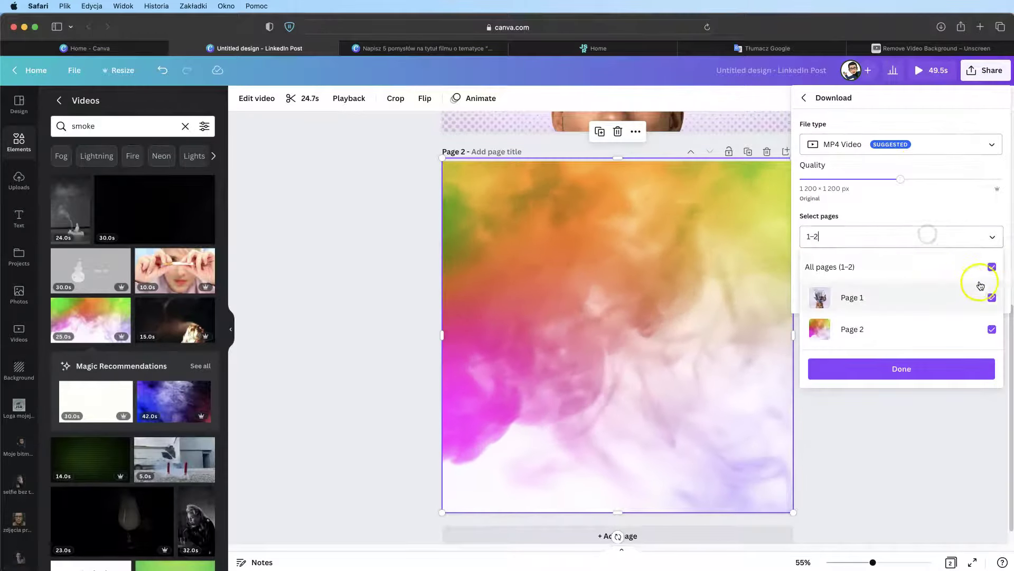
pyautogui.click(991, 267)
pyautogui.click(992, 329)
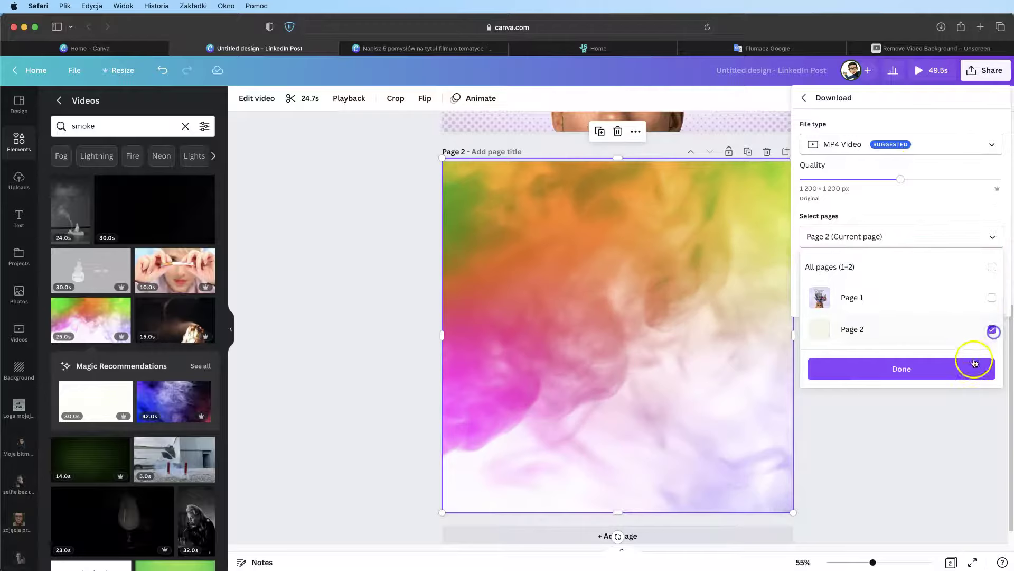
pyautogui.click(905, 367)
pyautogui.click(877, 291)
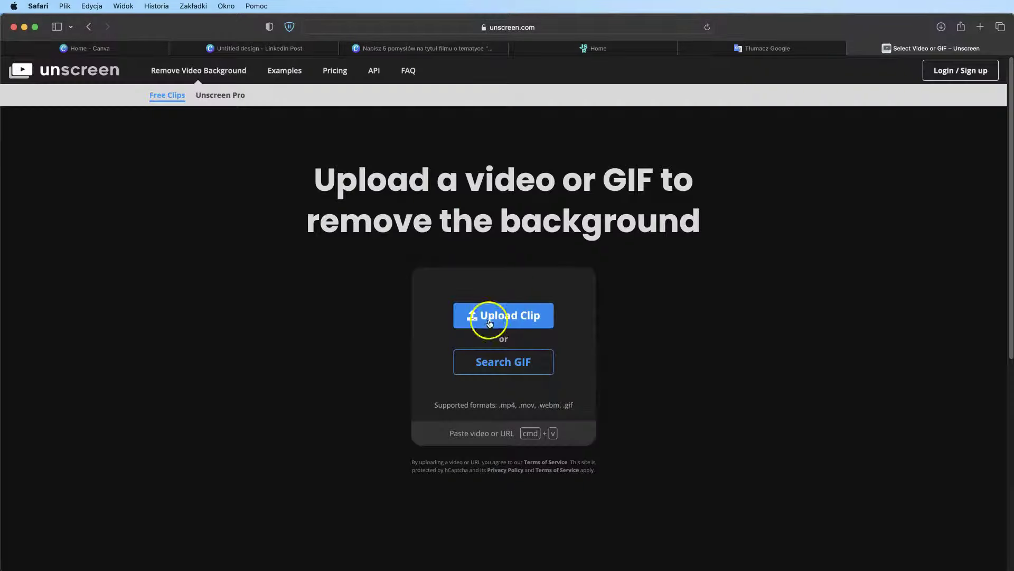
# Step: Upload Untitled design-3.mp4 to Unscreen for background removal
pyautogui.click(490, 320)
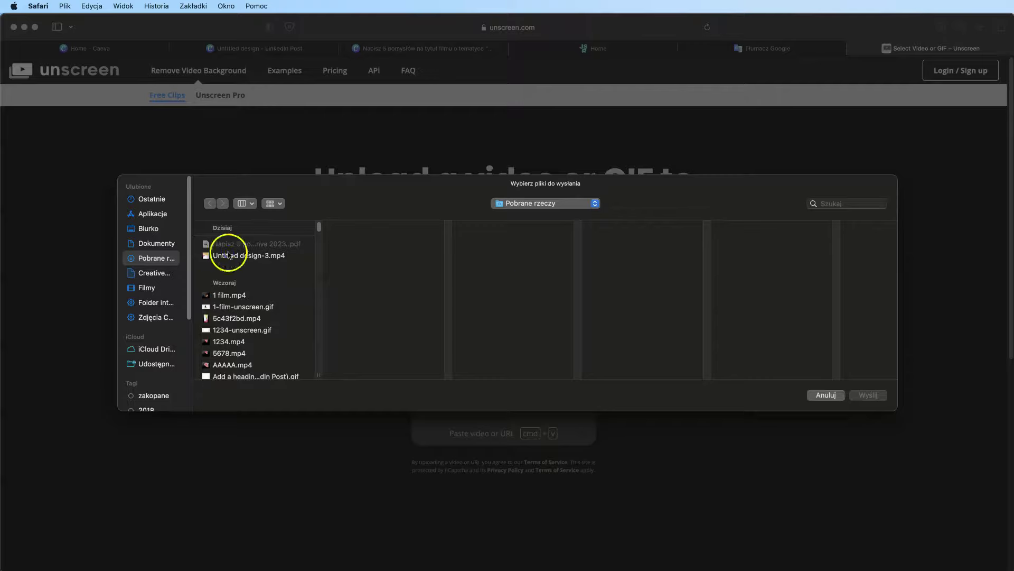
pyautogui.click(228, 255)
pyautogui.click(869, 395)
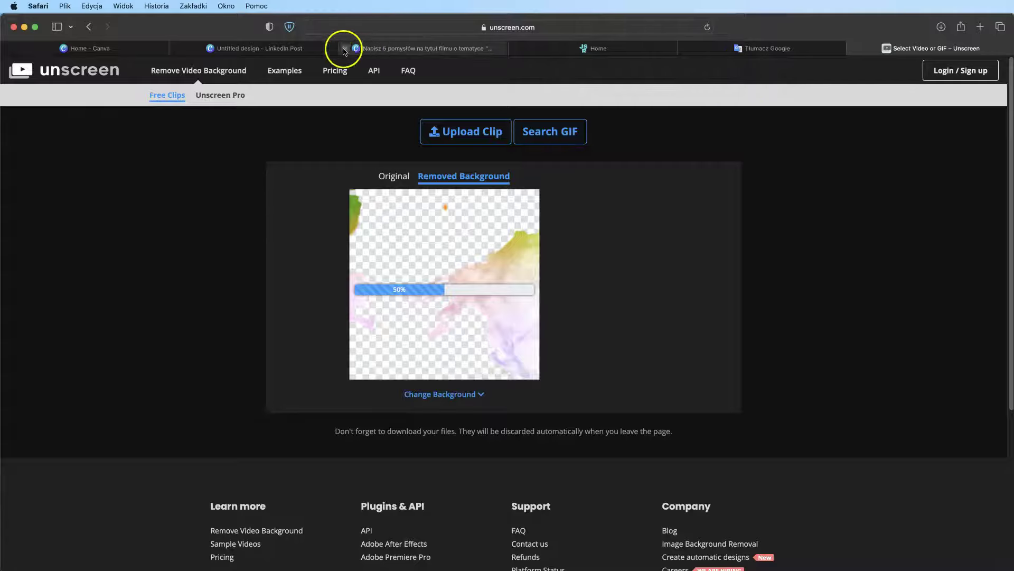
# Step: Return to the LinkedIn Post, open the editing effects for page 2's smoke video and play it to check its background removal
pyautogui.click(310, 47)
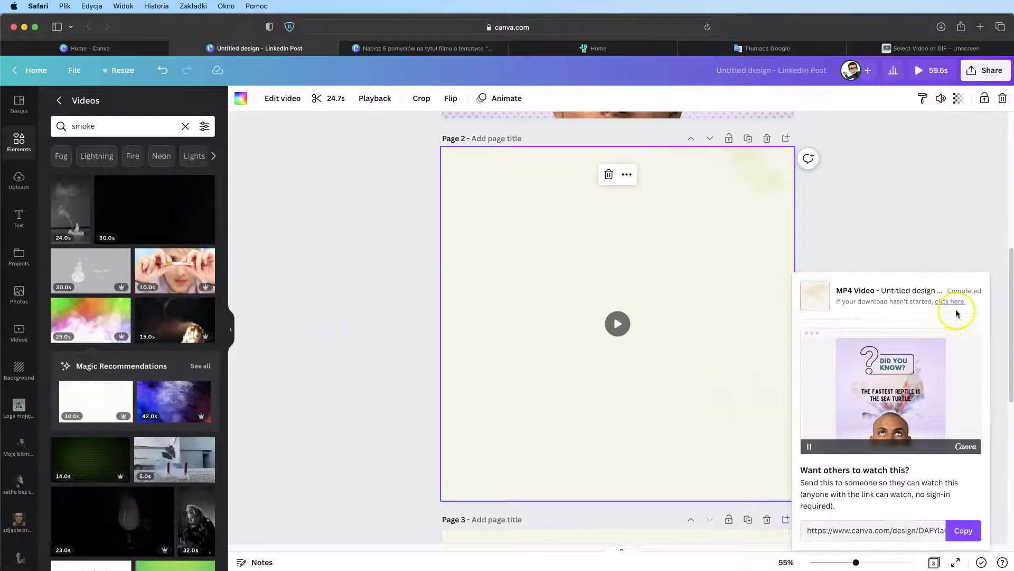
pyautogui.click(632, 268)
pyautogui.click(622, 324)
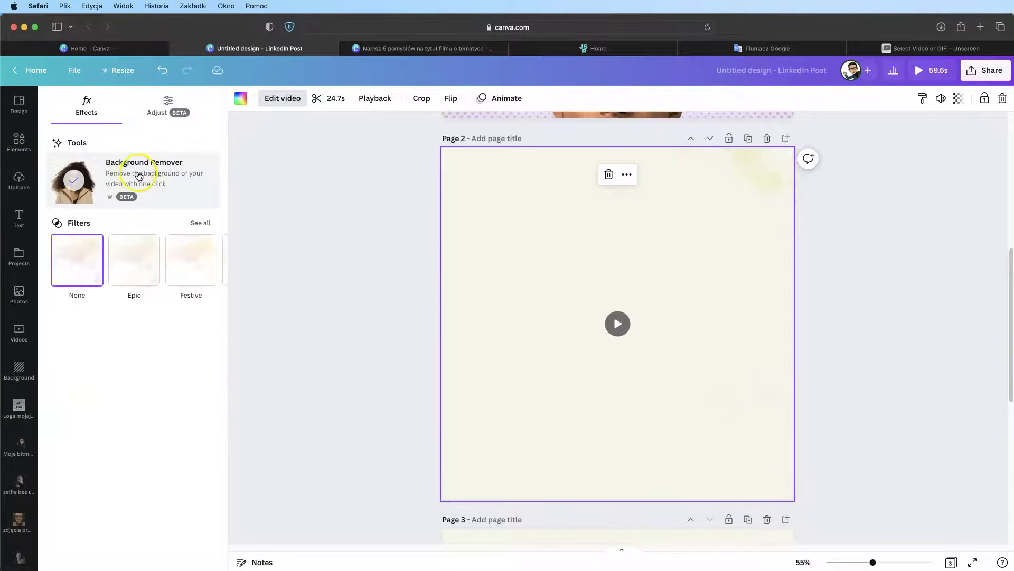
pyautogui.click(618, 323)
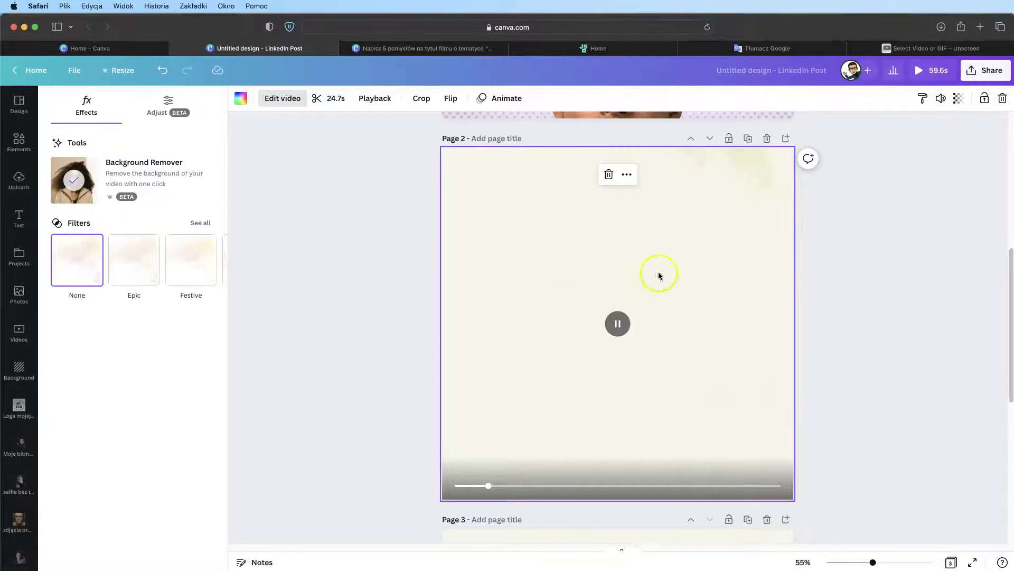
pyautogui.click(616, 324)
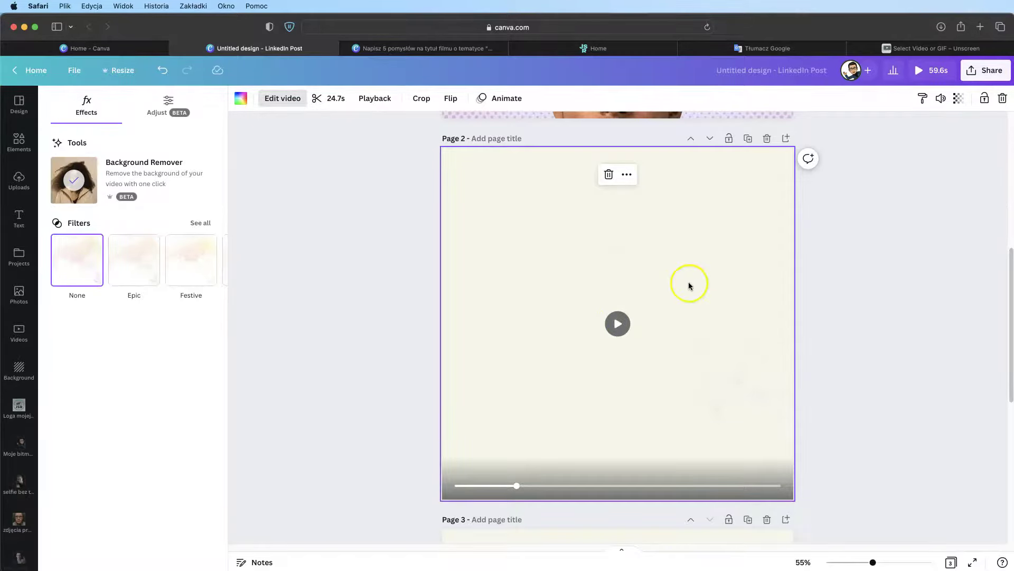
# Step: Compare the background-removed clip in Unscreen with the smoke videos on pages 1 and 2 of the Canva LinkedIn Post
pyautogui.click(928, 48)
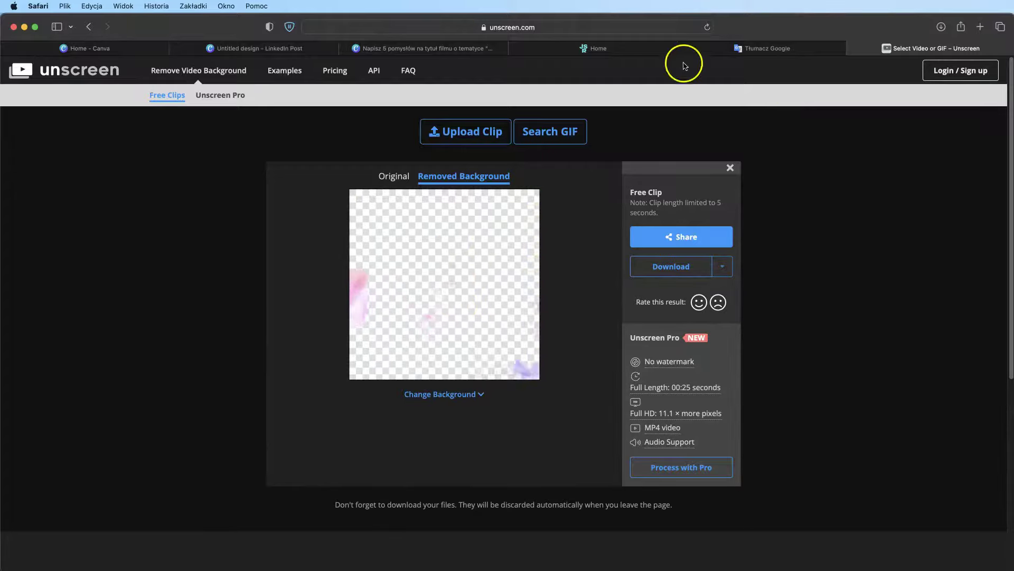
pyautogui.click(257, 49)
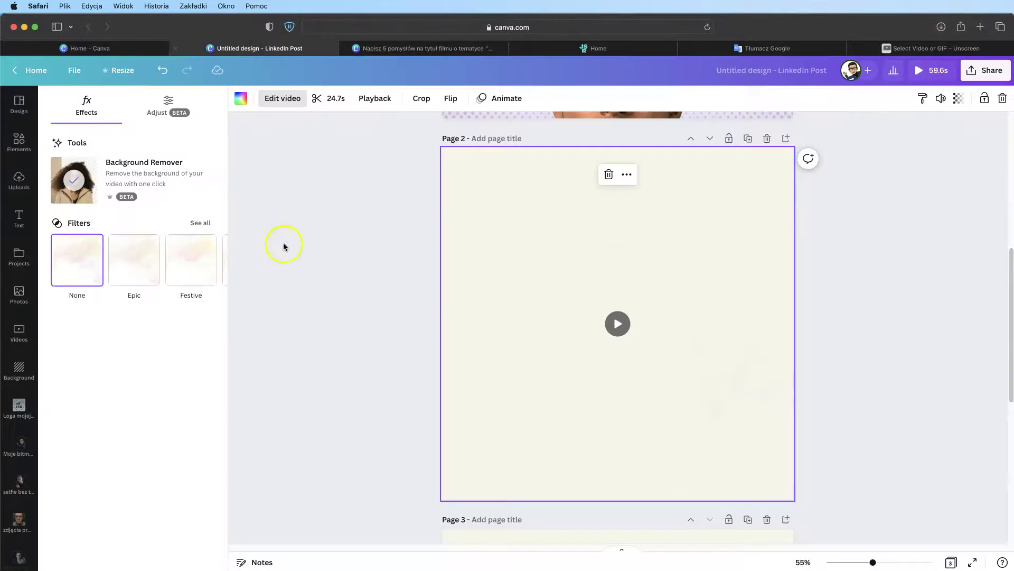
pyautogui.scroll(5, 337, 170)
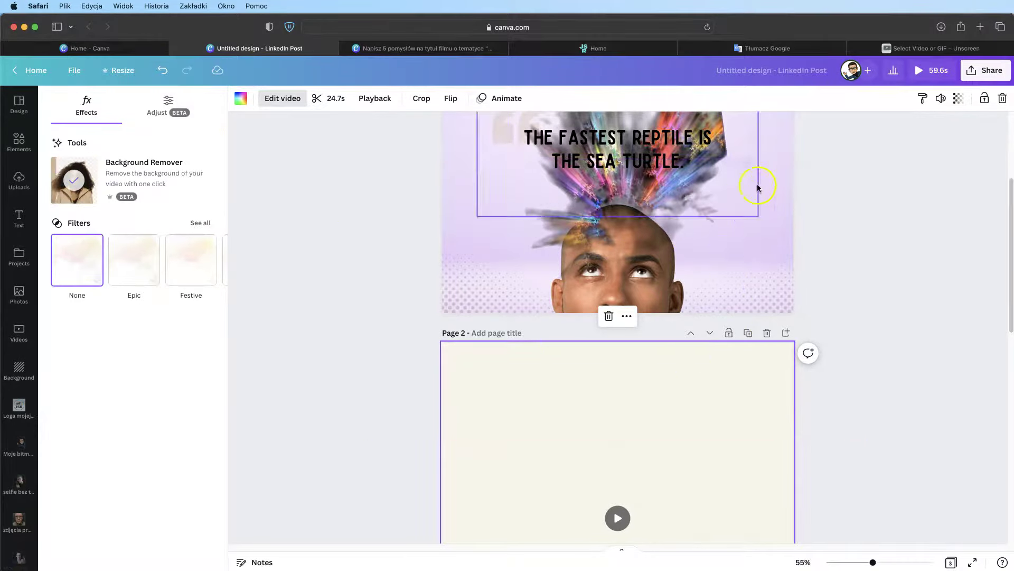
pyautogui.scroll(2, 821, 230)
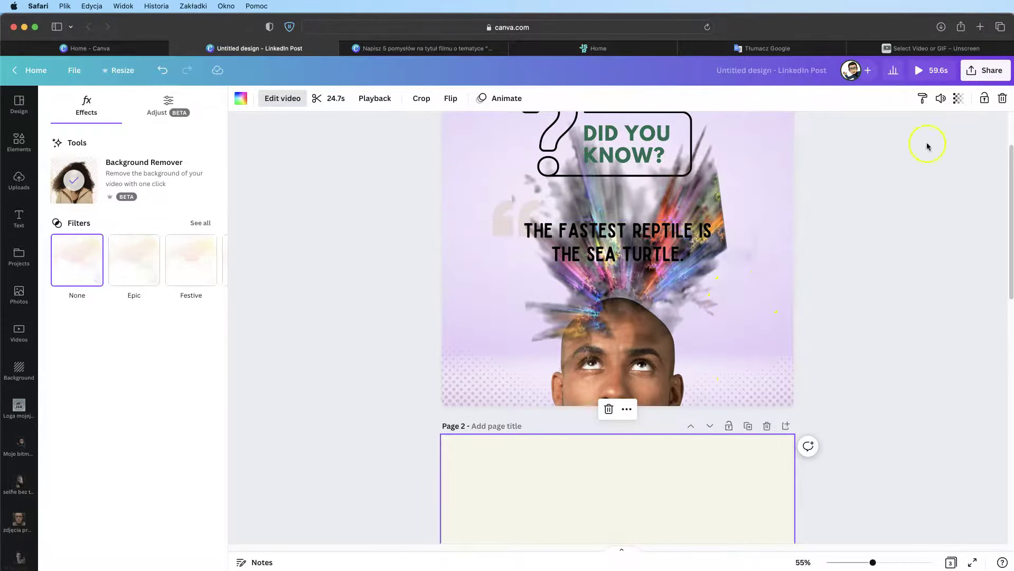
pyautogui.click(942, 50)
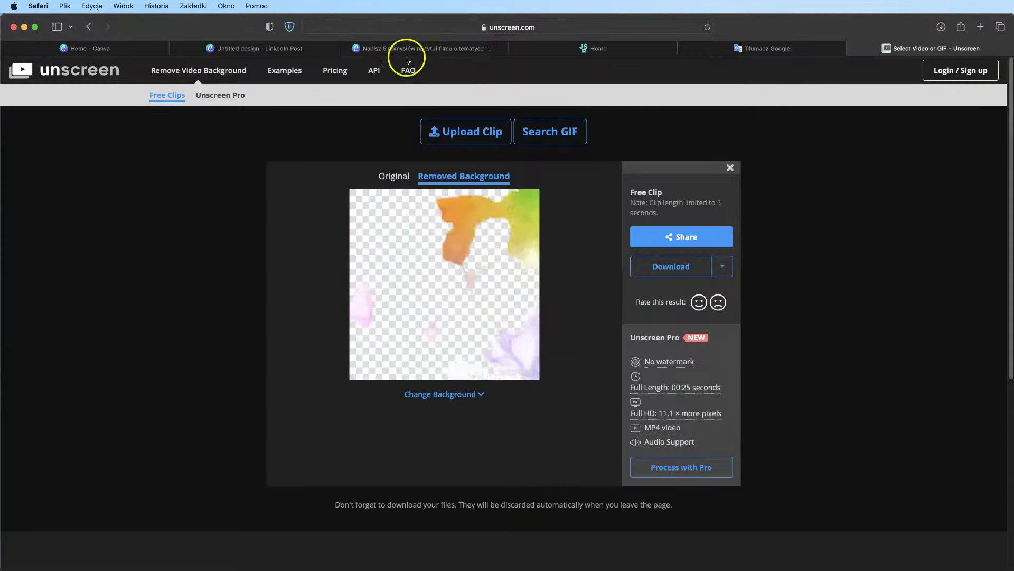
pyautogui.click(253, 49)
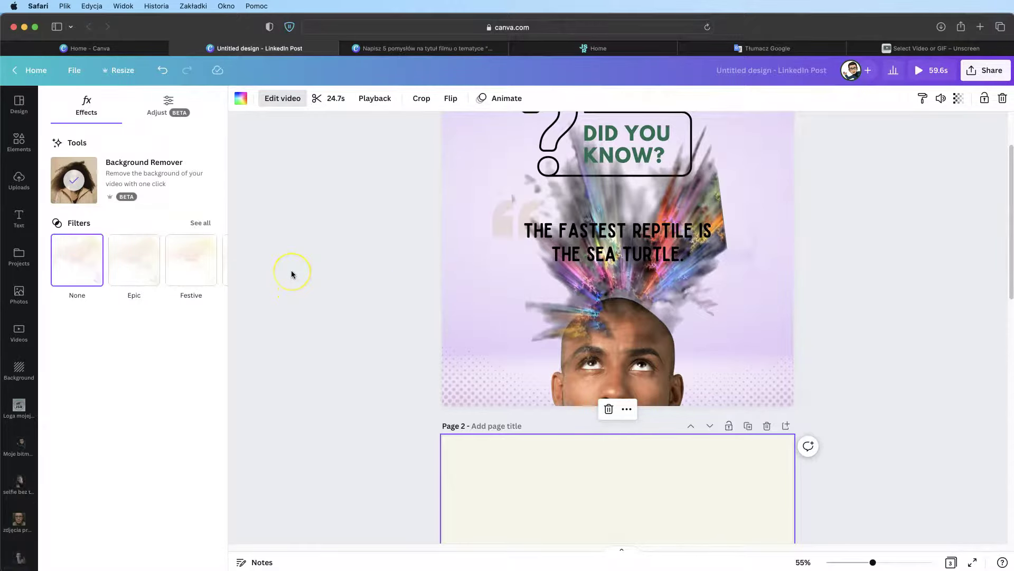
# Step: Go to the smoke video on page 3 and view the details of its source clip, Smoke overlay night, among the recently used elements
pyautogui.scroll(-3, 291, 274)
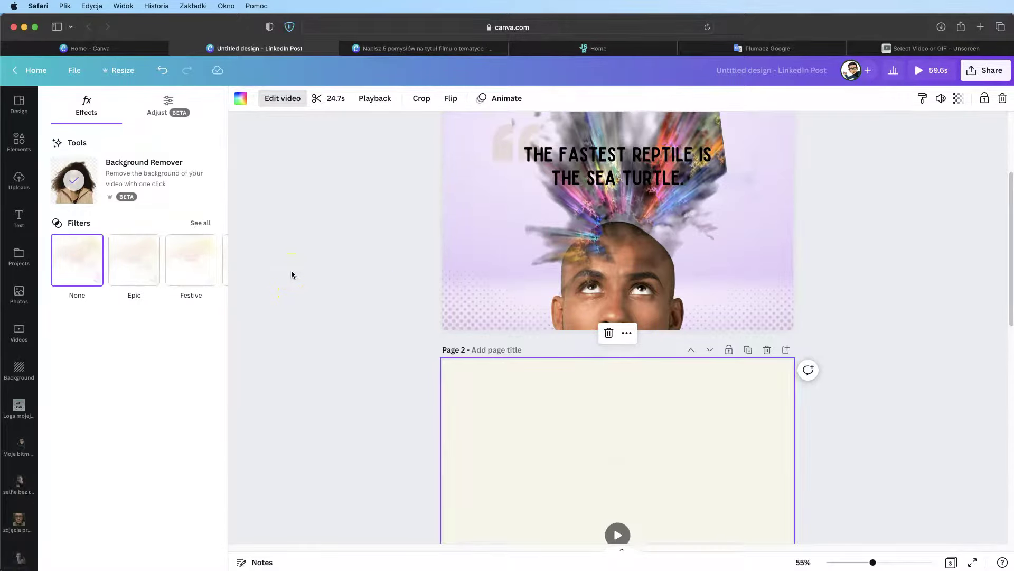
pyautogui.scroll(-4, 292, 274)
pyautogui.scroll(2, 292, 274)
pyautogui.scroll(-6, 292, 273)
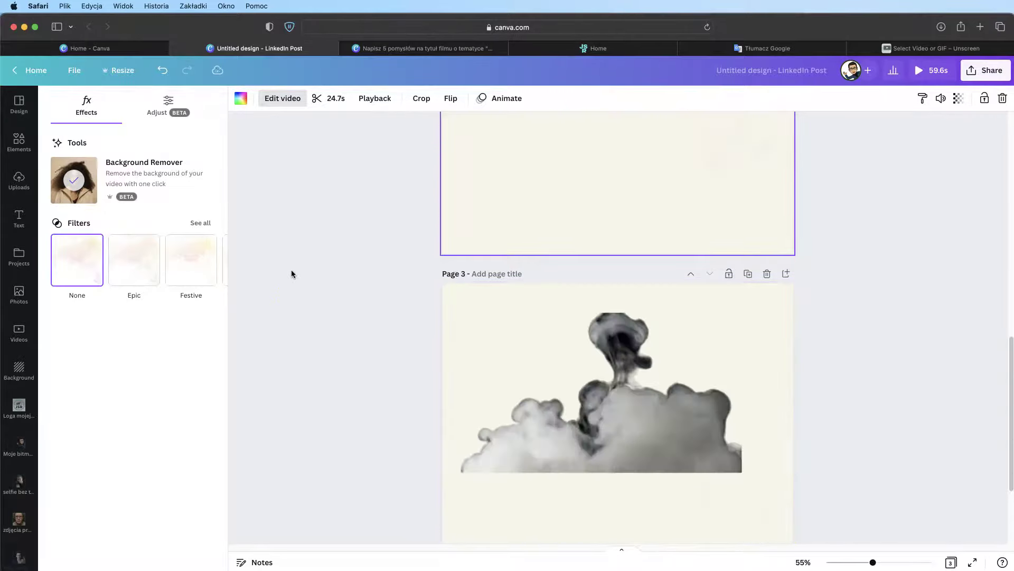
pyautogui.scroll(-4, 291, 273)
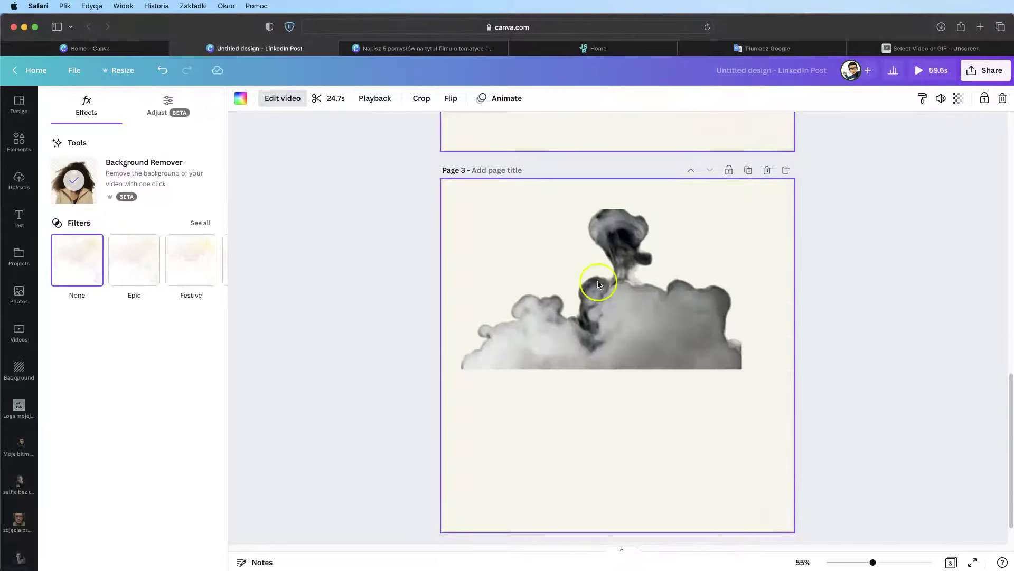
pyautogui.click(23, 144)
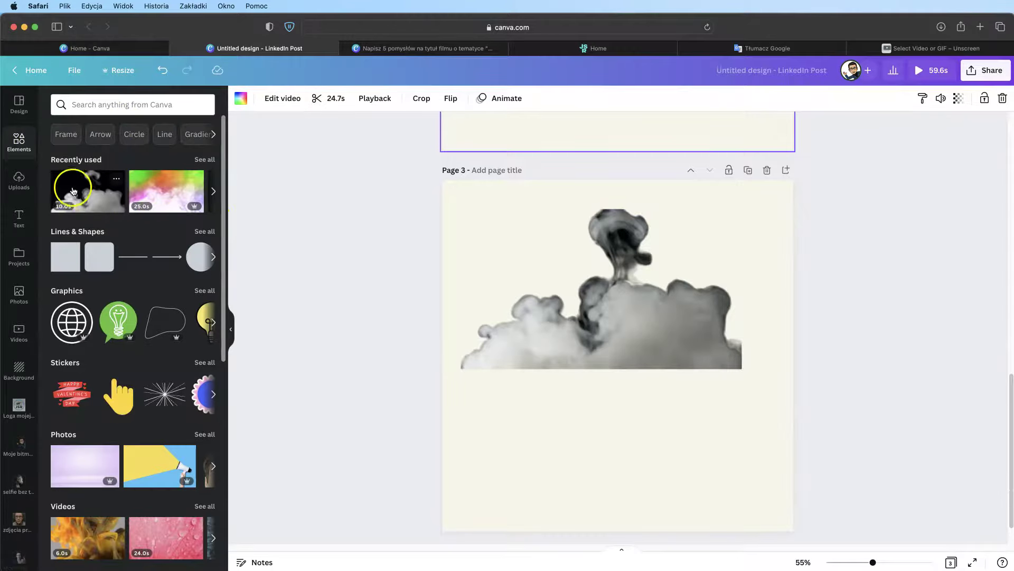
pyautogui.click(116, 181)
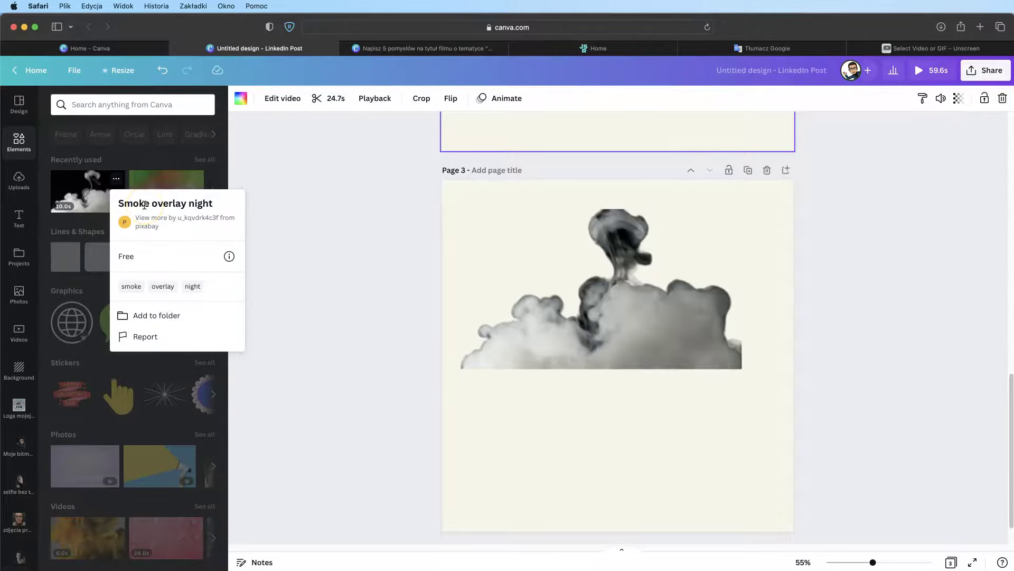
# Step: Open the editing effects for page 3's smoke video and play it to check its background removal
pyautogui.click(600, 310)
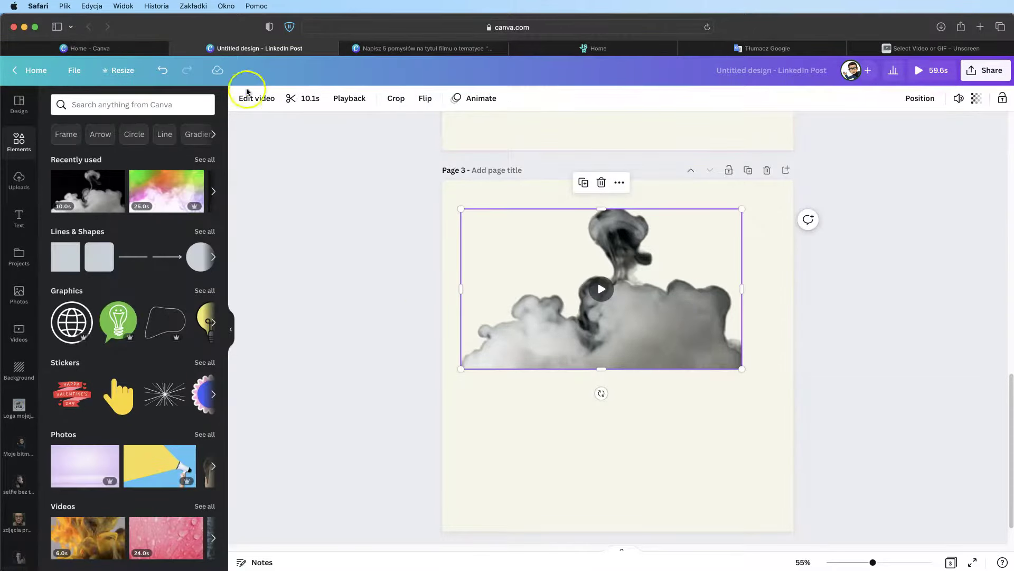
pyautogui.click(253, 99)
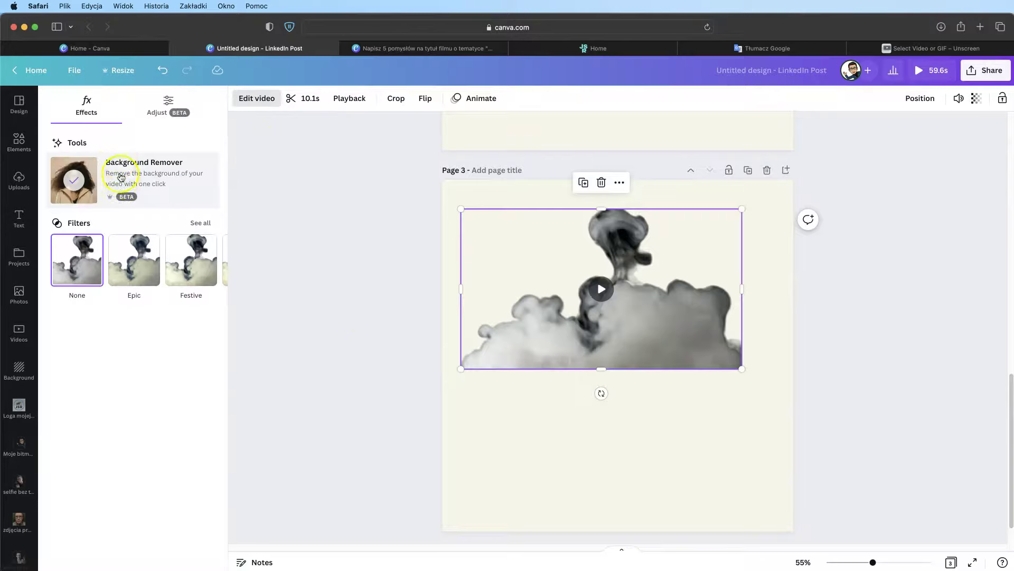
pyautogui.click(596, 289)
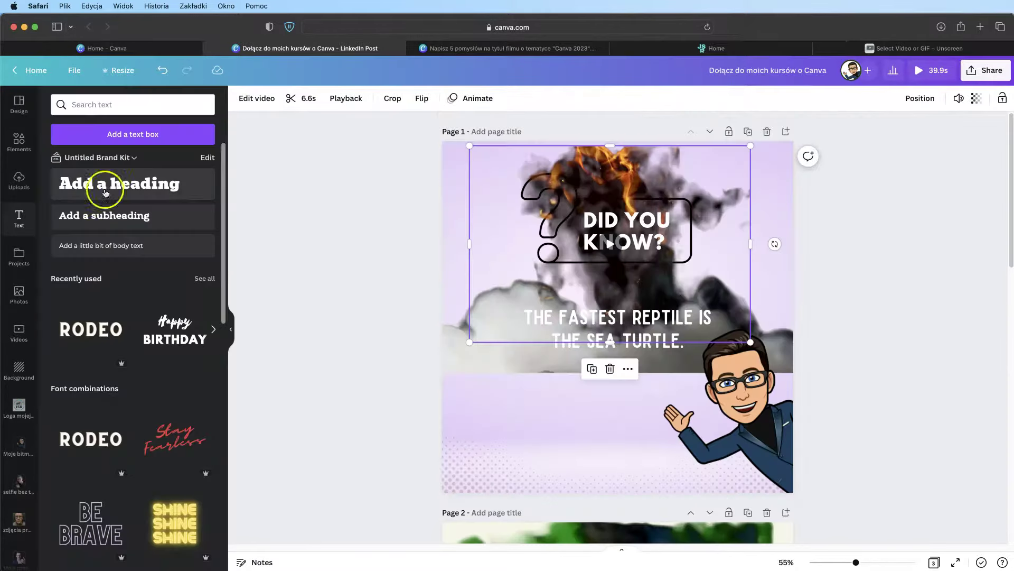
# Step: Review the explosion videos among the elements and the editing effects of the explosion video on page 1
pyautogui.click(19, 144)
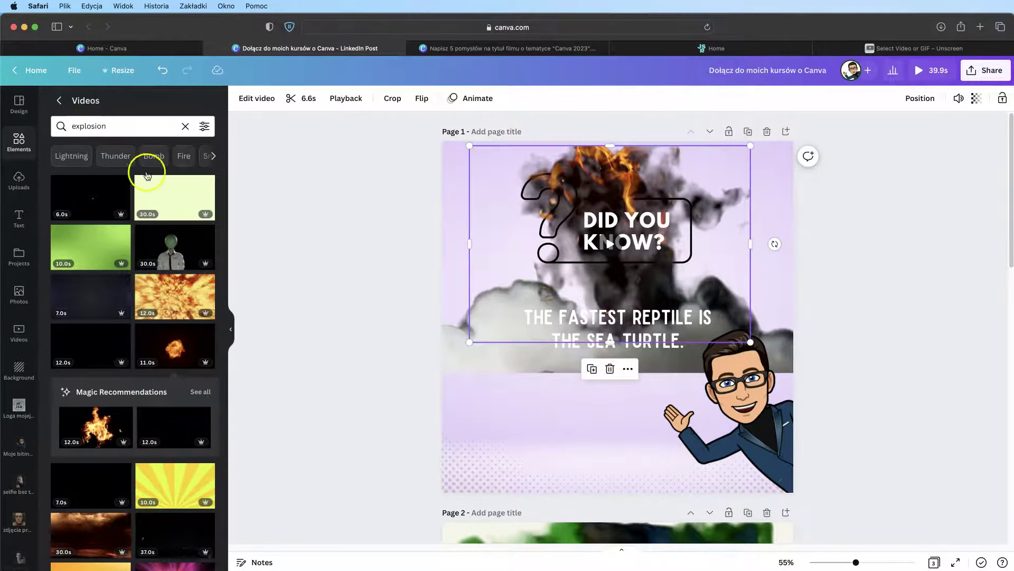
pyautogui.moveTo(187, 309)
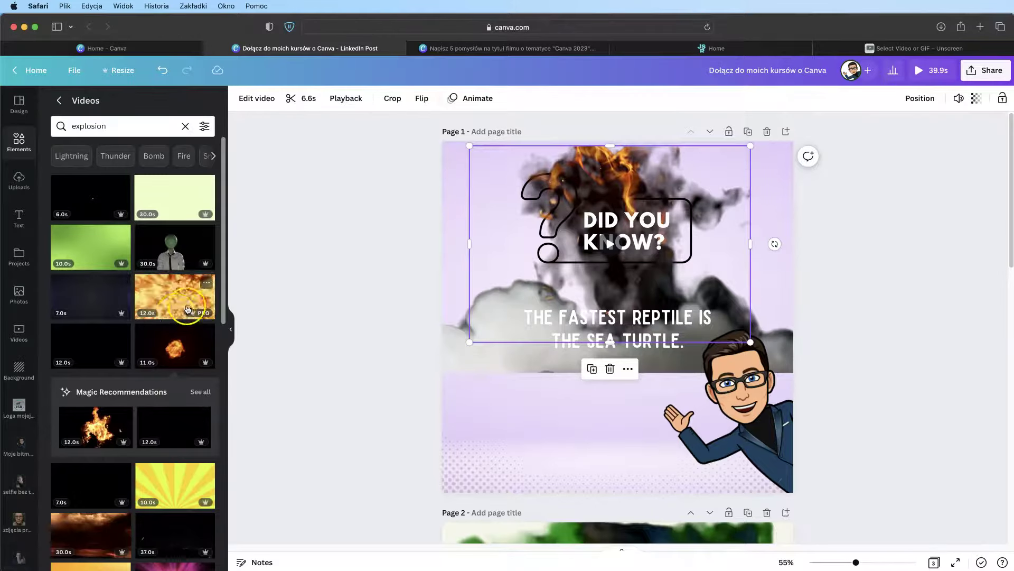
pyautogui.moveTo(602, 266)
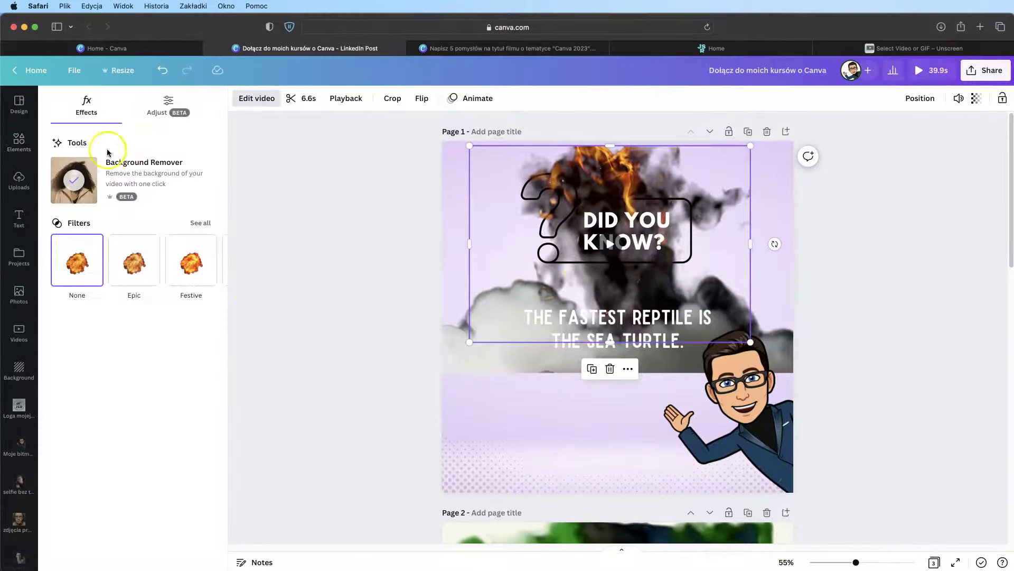
# Step: Play the smoke video behind the text on page 2 to check its removed background
pyautogui.scroll(-6, 671, 317)
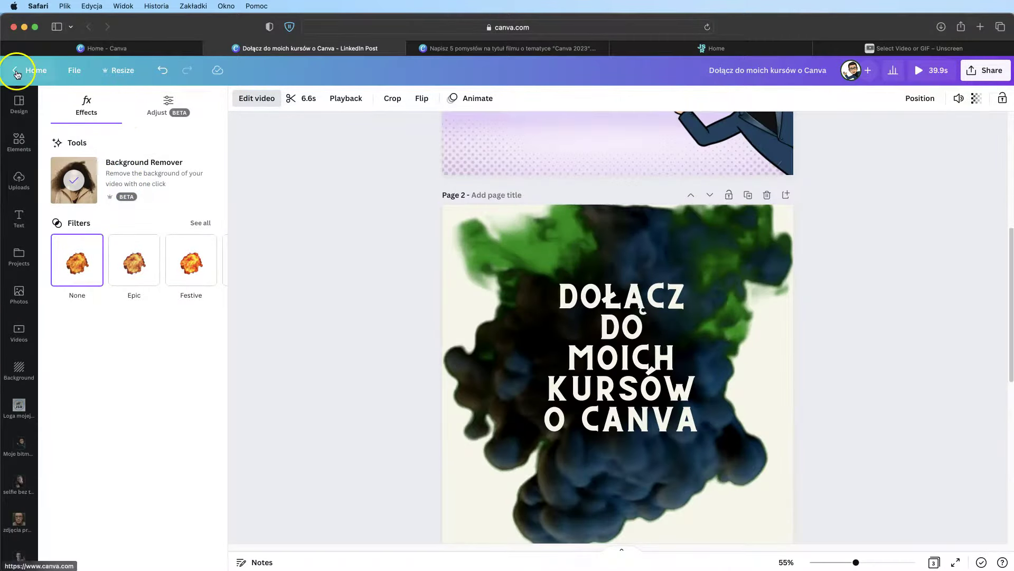
pyautogui.click(19, 141)
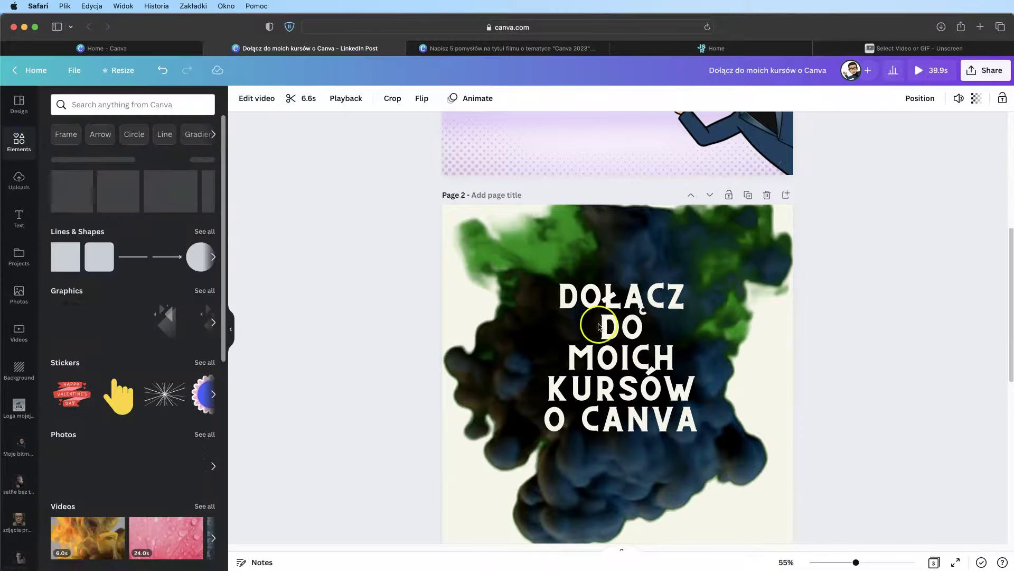
pyautogui.click(706, 380)
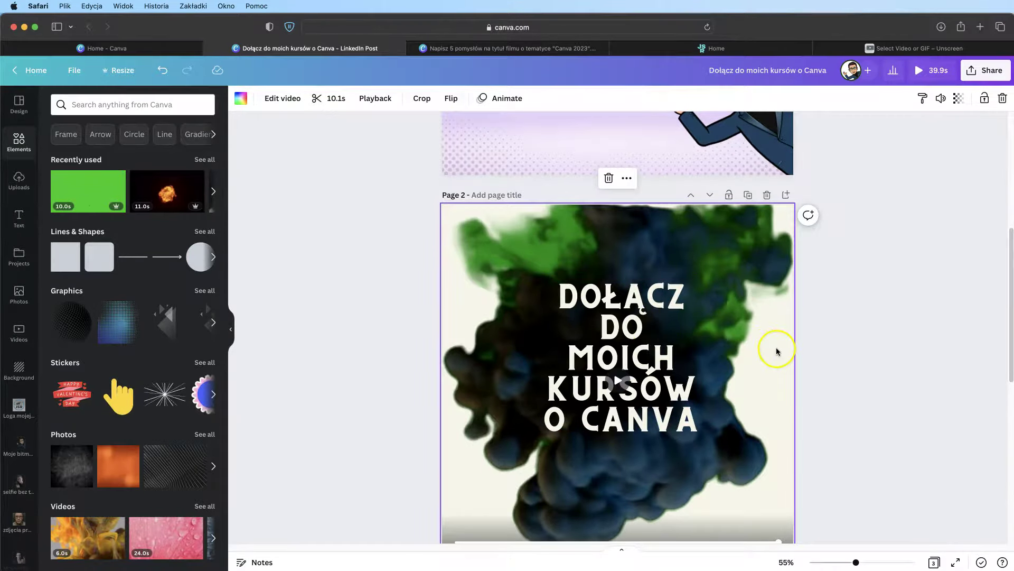
pyautogui.click(615, 382)
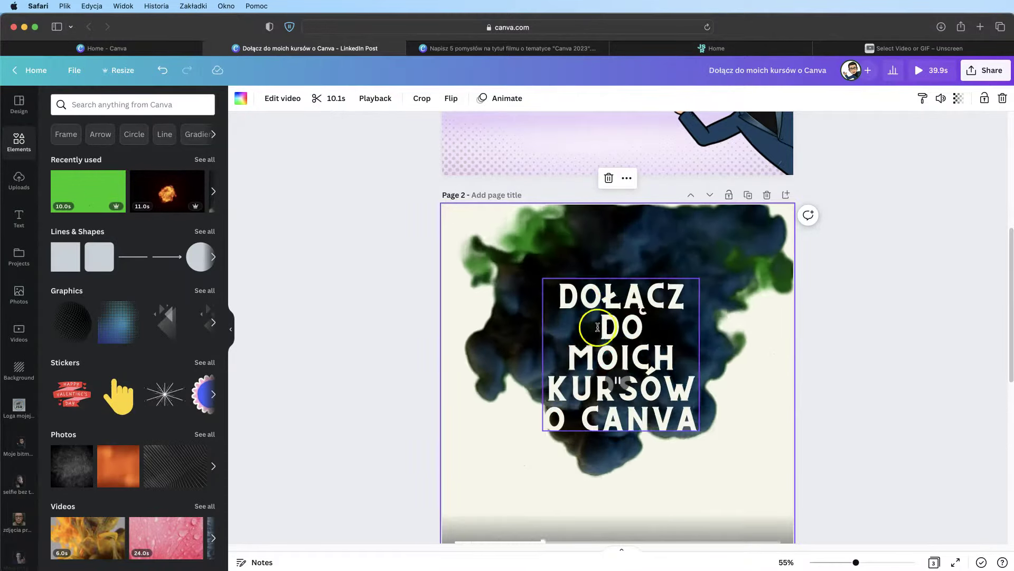
pyautogui.click(370, 317)
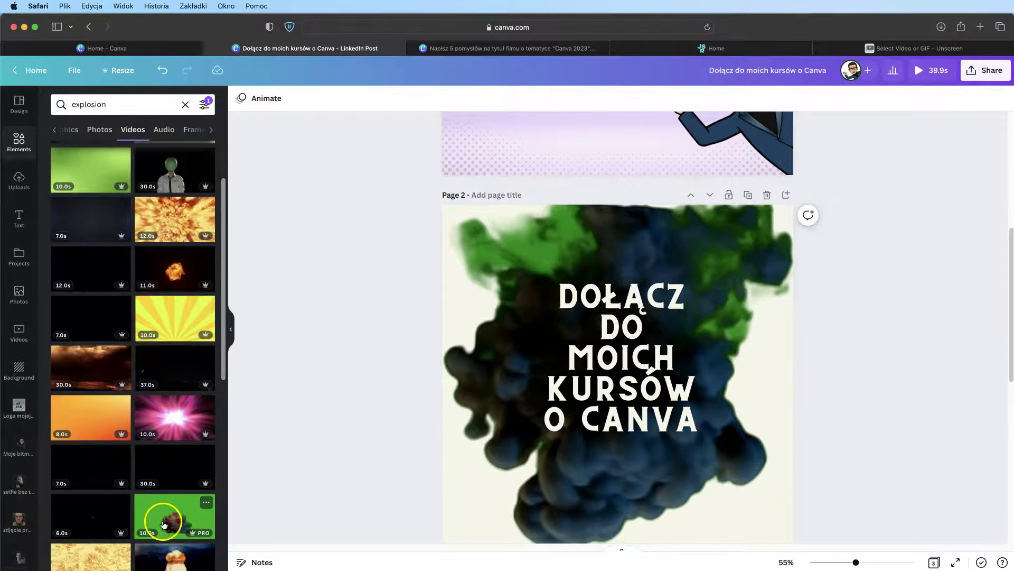
# Step: View the details of the Green Screen Explosion clip and search the video elements for "green screen"
pyautogui.click(206, 502)
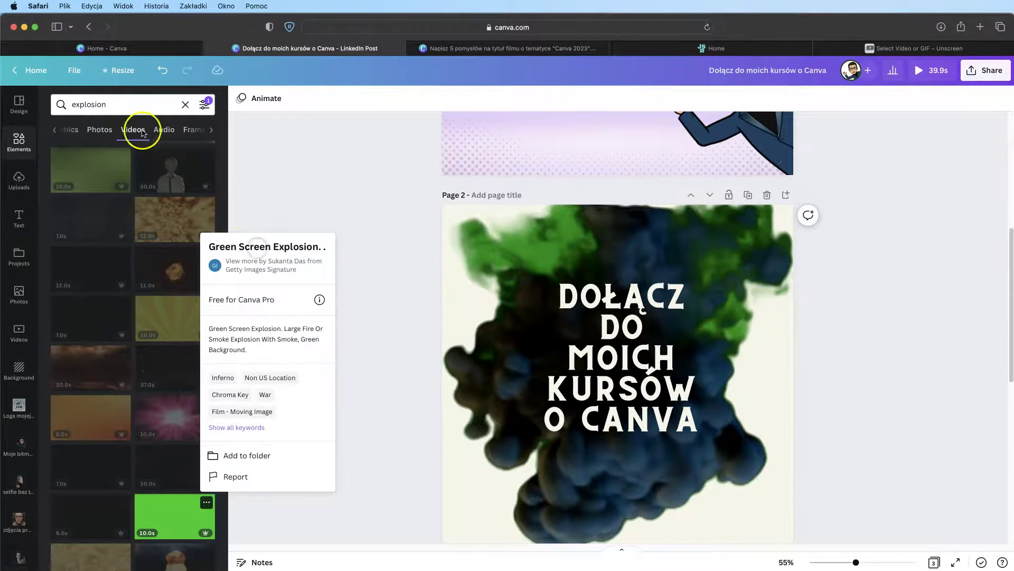
pyautogui.doubleClick(96, 105)
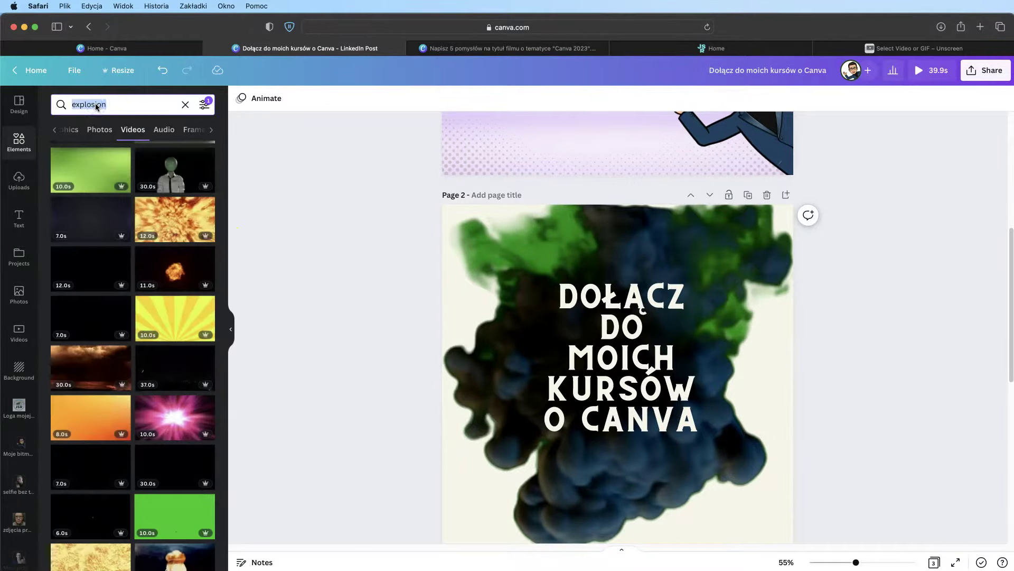
pyautogui.write('green scr')
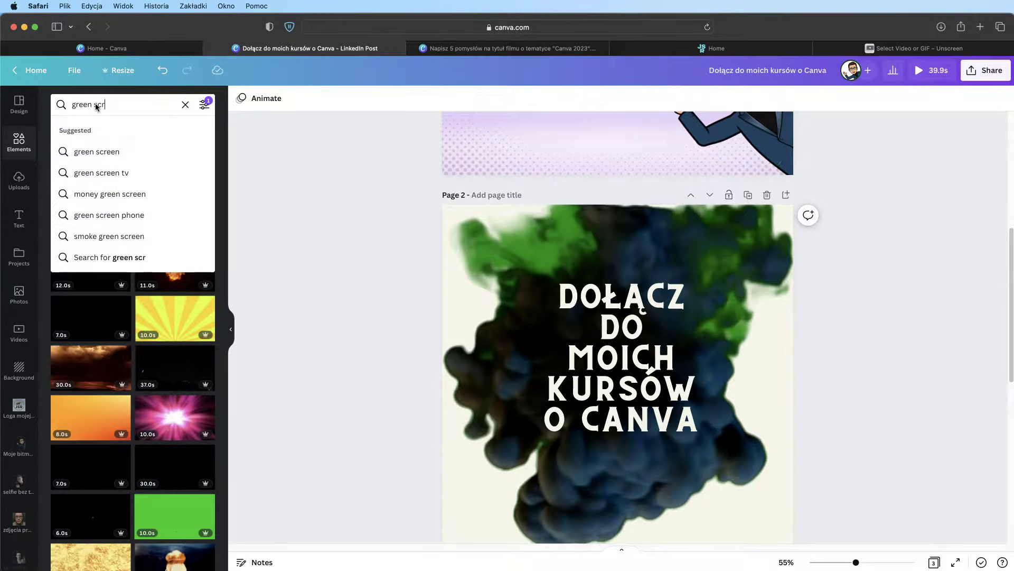
pyautogui.write('een')
pyautogui.press('Return')
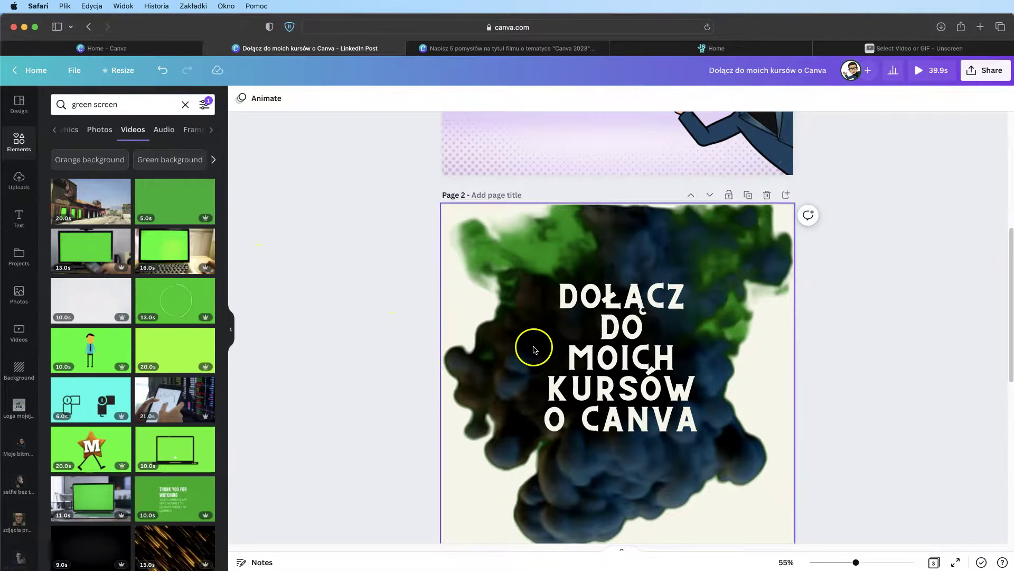
# Step: Open the editing effects for page 2's background video and compare its background removal with the Unscreen result
pyautogui.click(749, 278)
pyautogui.scroll(3, 940, 312)
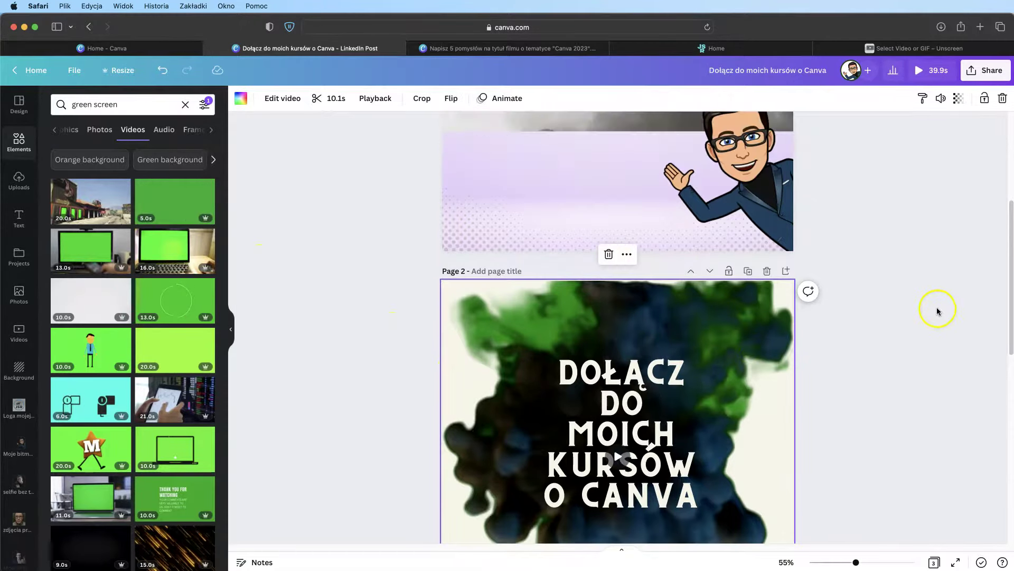
pyautogui.scroll(-4, 824, 354)
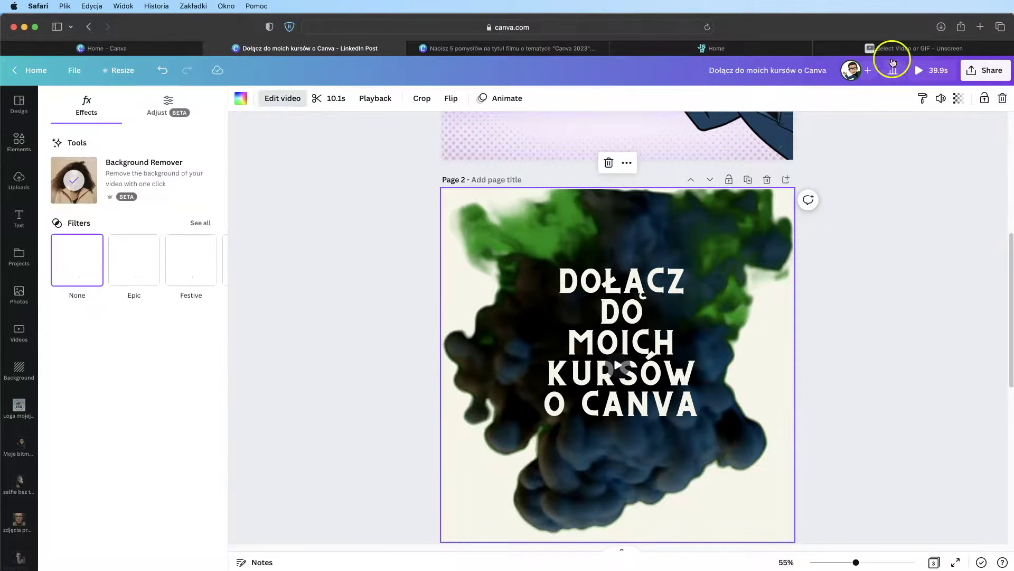
pyautogui.click(898, 48)
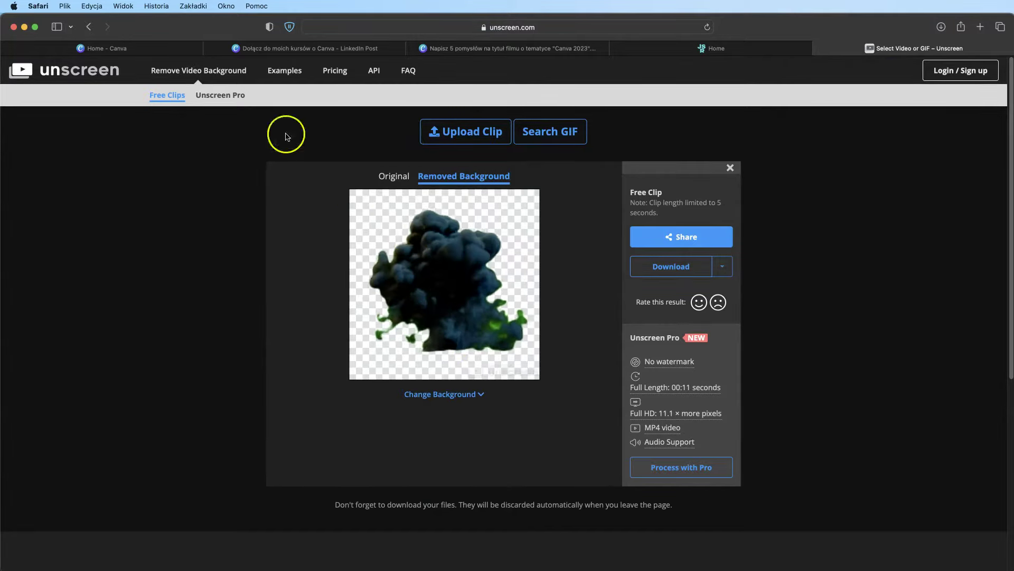
pyautogui.click(270, 49)
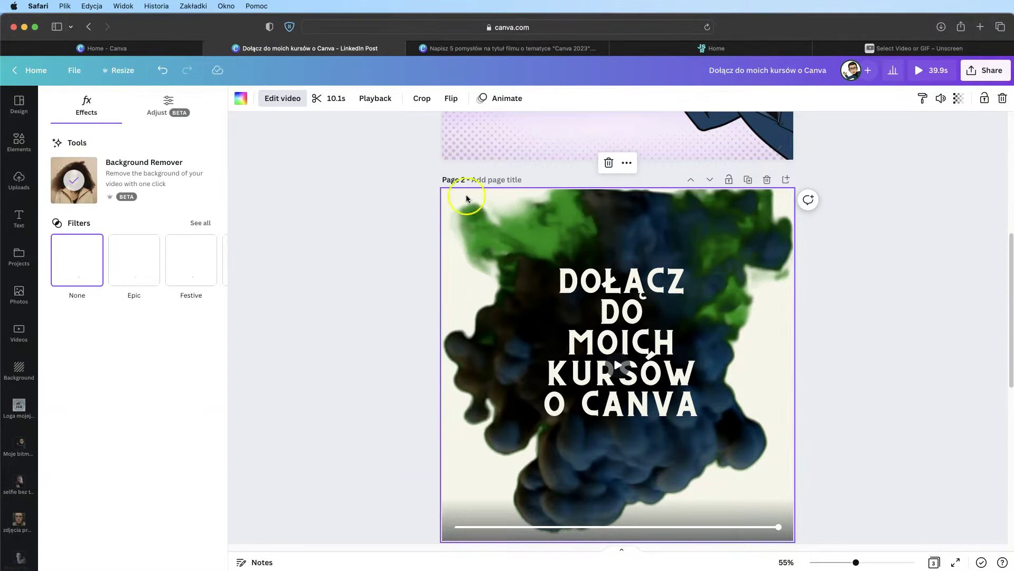
# Step: Look through the crop, playback and flip options of page 2's background video
pyautogui.click(422, 98)
pyautogui.click(368, 102)
pyautogui.click(451, 99)
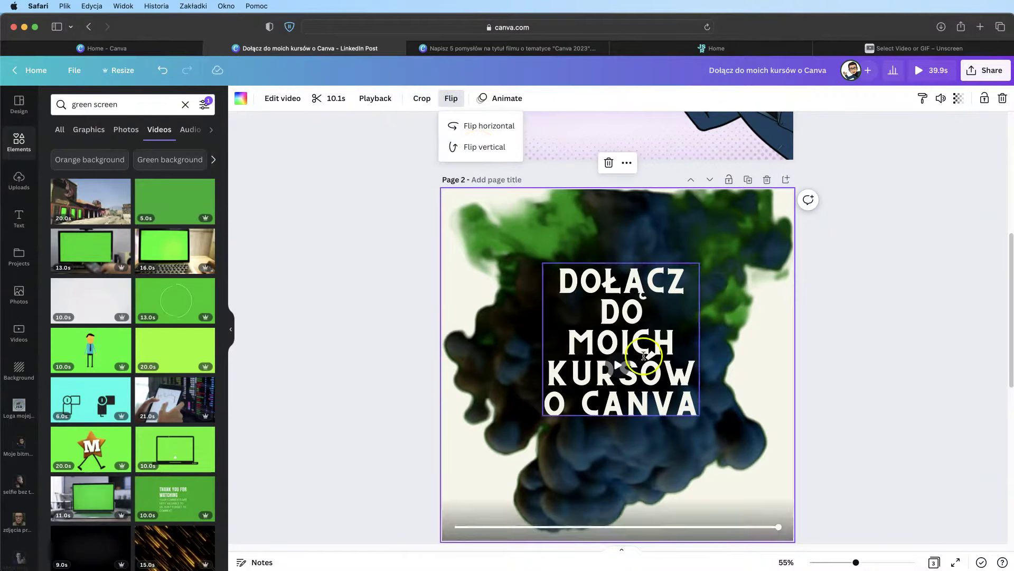
pyautogui.click(717, 246)
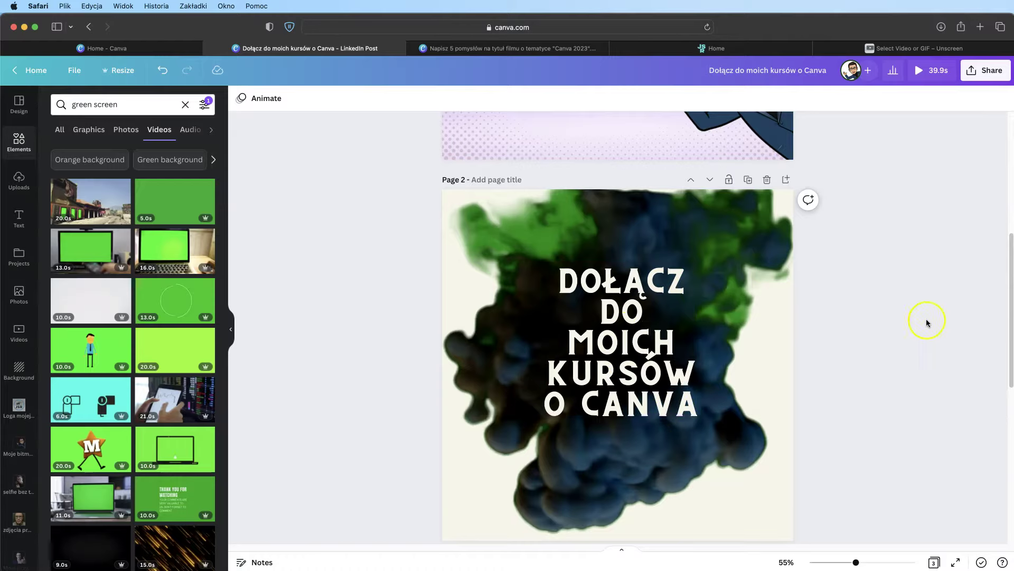
# Step: Move the "DOŁĄCZ DO MOICH KURSÓW O CANVA" text on page 2 slightly down and to the left
pyautogui.click(736, 380)
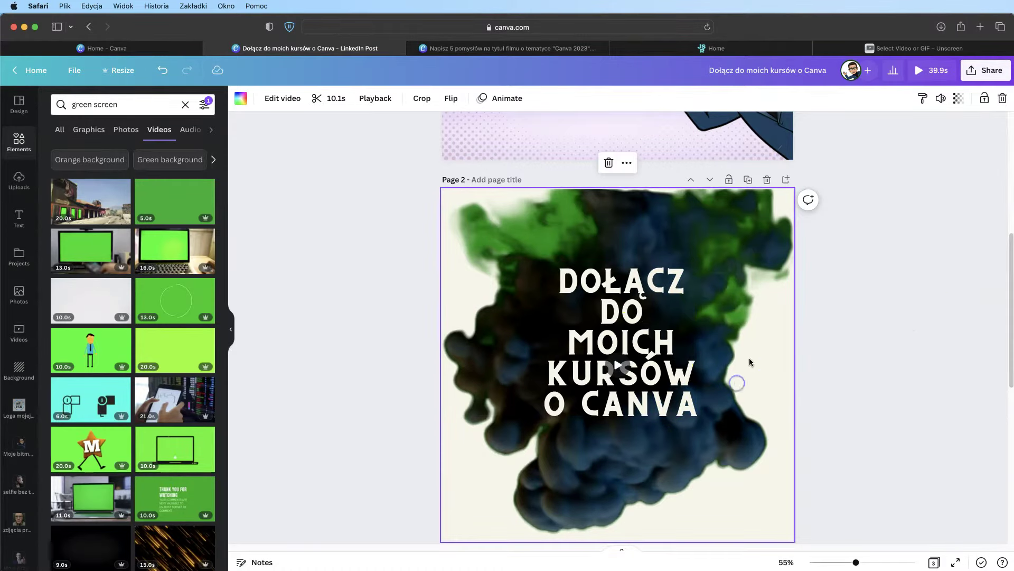
pyautogui.moveTo(692, 318); pyautogui.dragTo(675, 344)
pyautogui.click(828, 263)
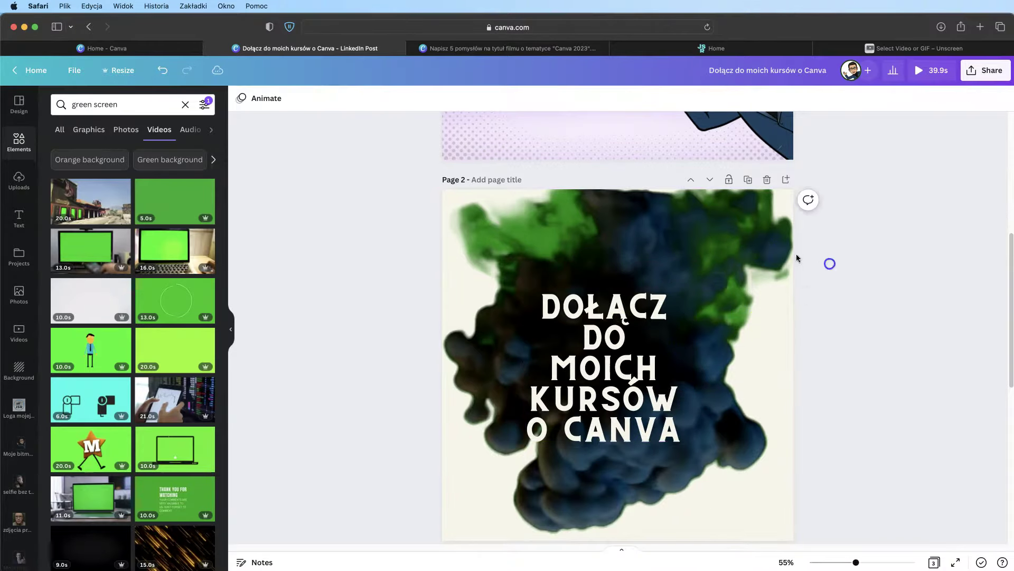
# Step: Detach page 2's smoke video from the background, move it mostly off the page's right edge, and check the plain background and text behind it
pyautogui.click(720, 247)
pyautogui.click(815, 255)
pyautogui.rightClick(689, 242)
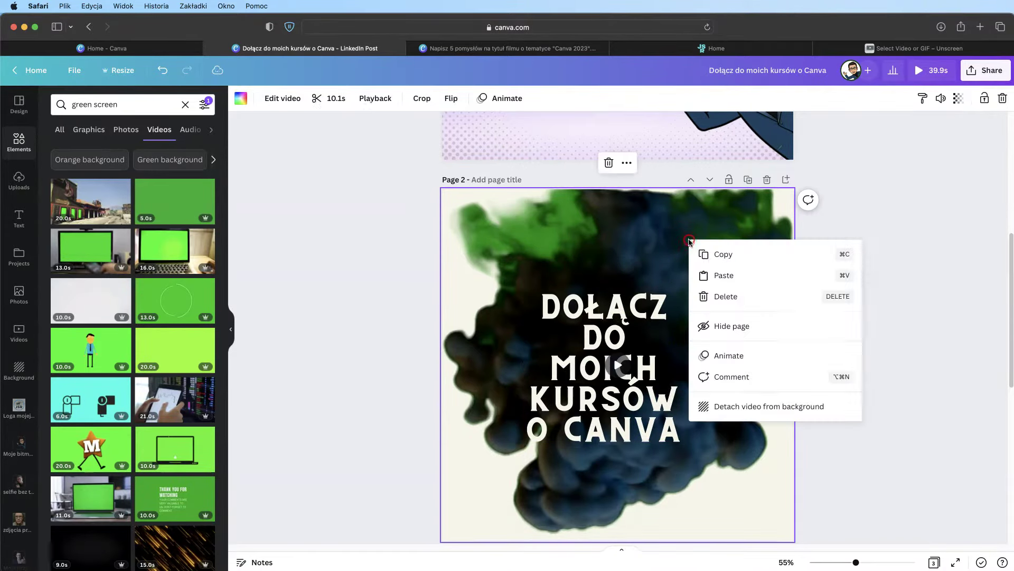
pyautogui.click(763, 409)
pyautogui.moveTo(691, 337); pyautogui.dragTo(972, 260)
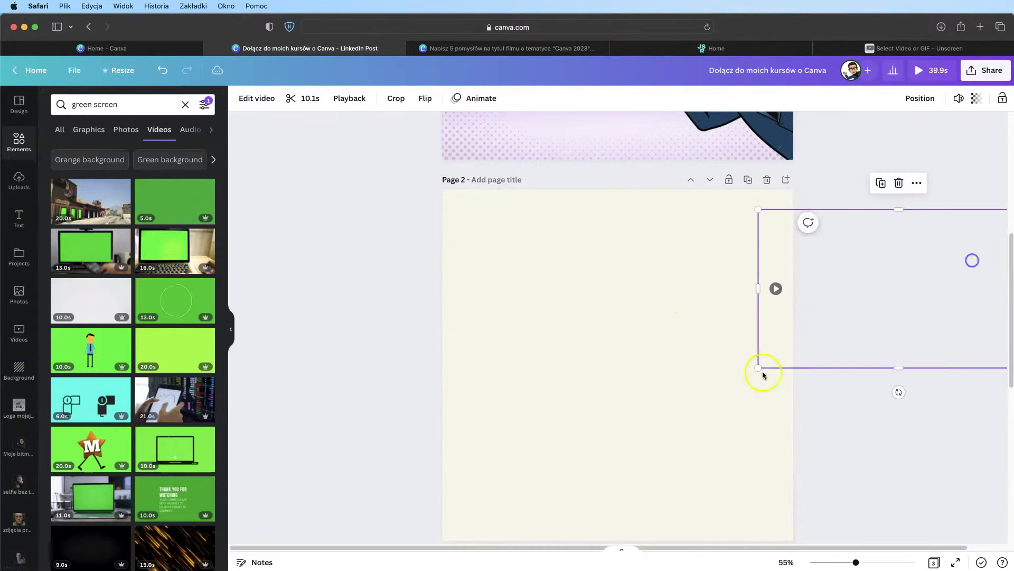
pyautogui.click(610, 383)
pyautogui.click(469, 241)
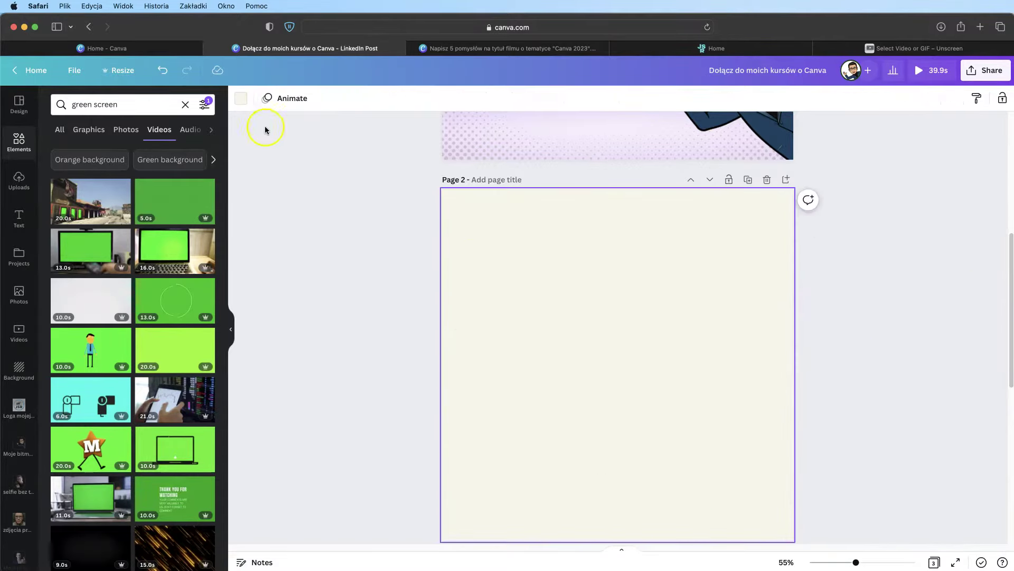
pyautogui.click(623, 363)
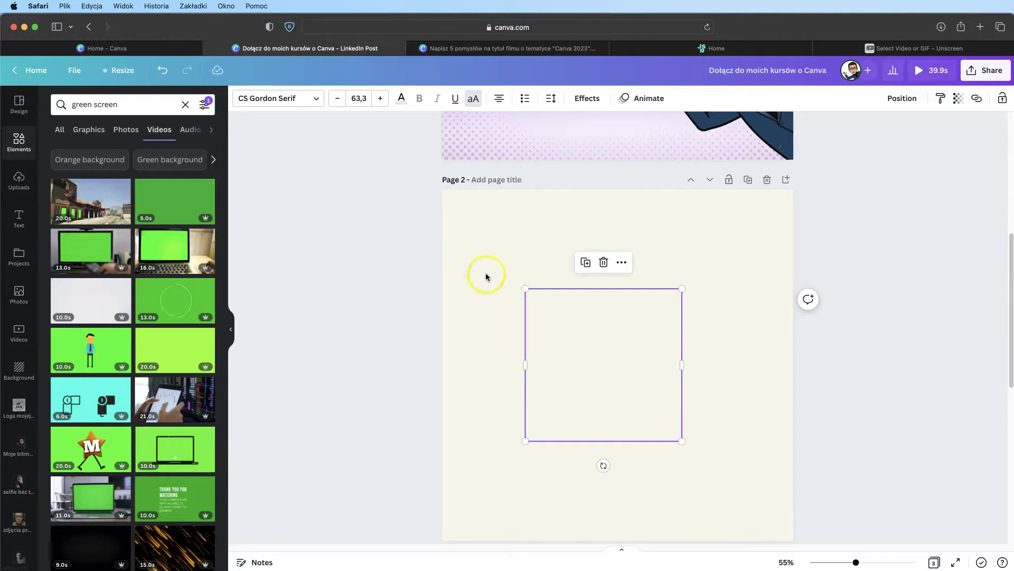
# Step: Move the detached smoke video back onto page 2 and set it as the page background again
pyautogui.moveTo(832, 317); pyautogui.dragTo(573, 293)
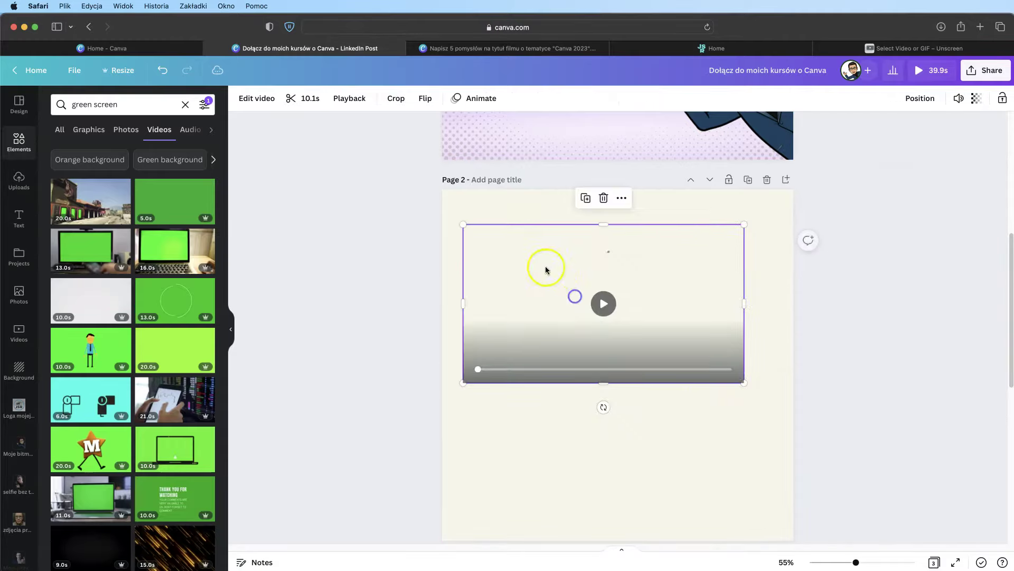
pyautogui.rightClick(544, 268)
pyautogui.click(595, 518)
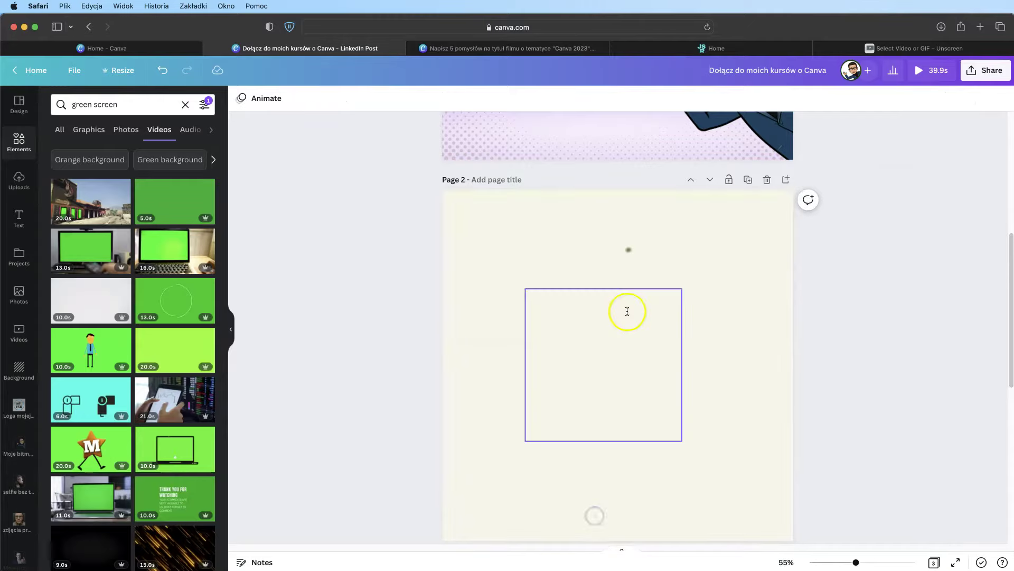
# Step: Play page 2's background video to review the smoke animation behind the text
pyautogui.click(623, 364)
pyautogui.click(729, 340)
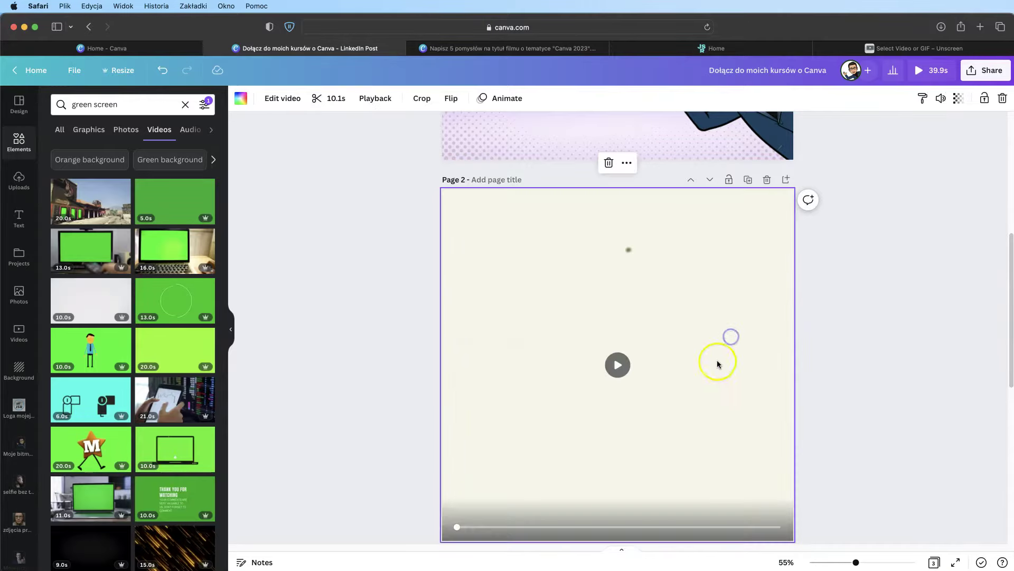
pyautogui.click(617, 364)
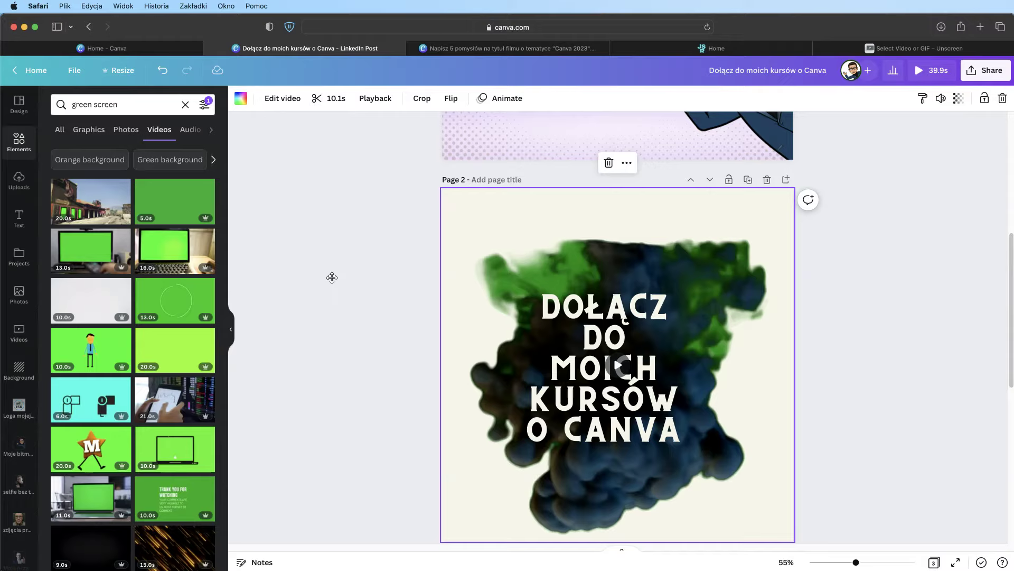
# Step: Look over the online course offers on the jaksierozwijac.pl site and return to the Canva home page
pyautogui.click(711, 48)
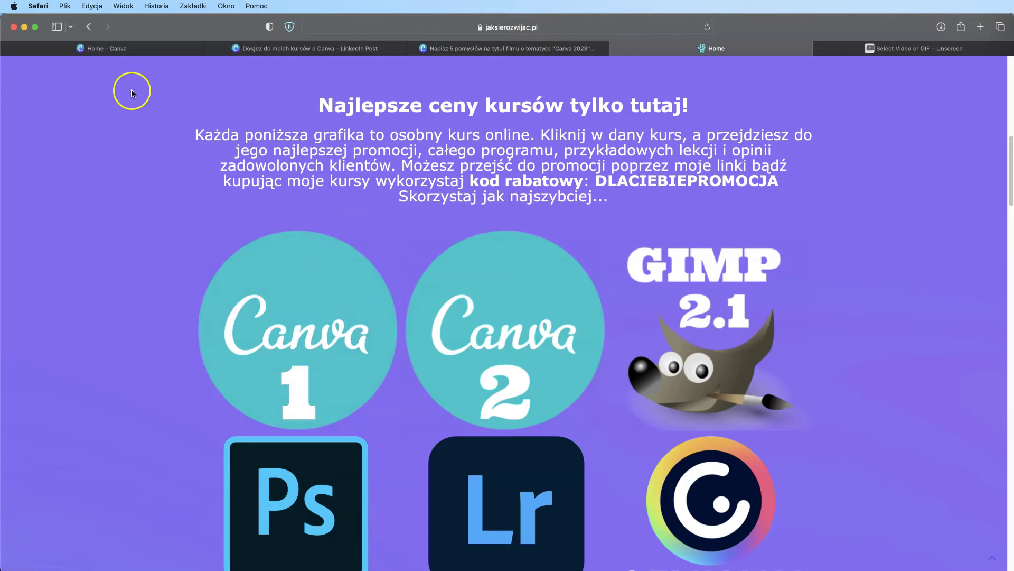
pyautogui.click(169, 48)
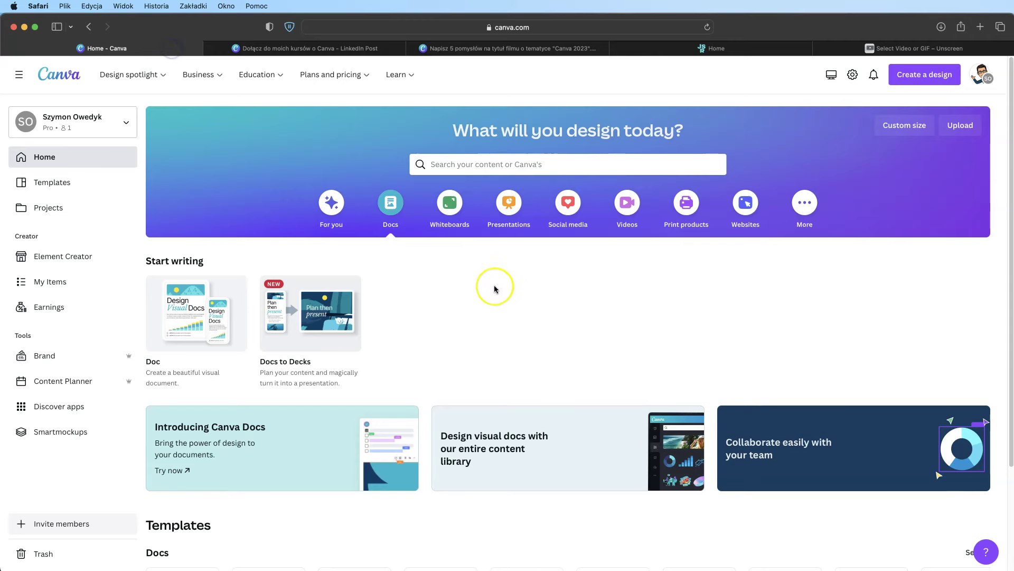